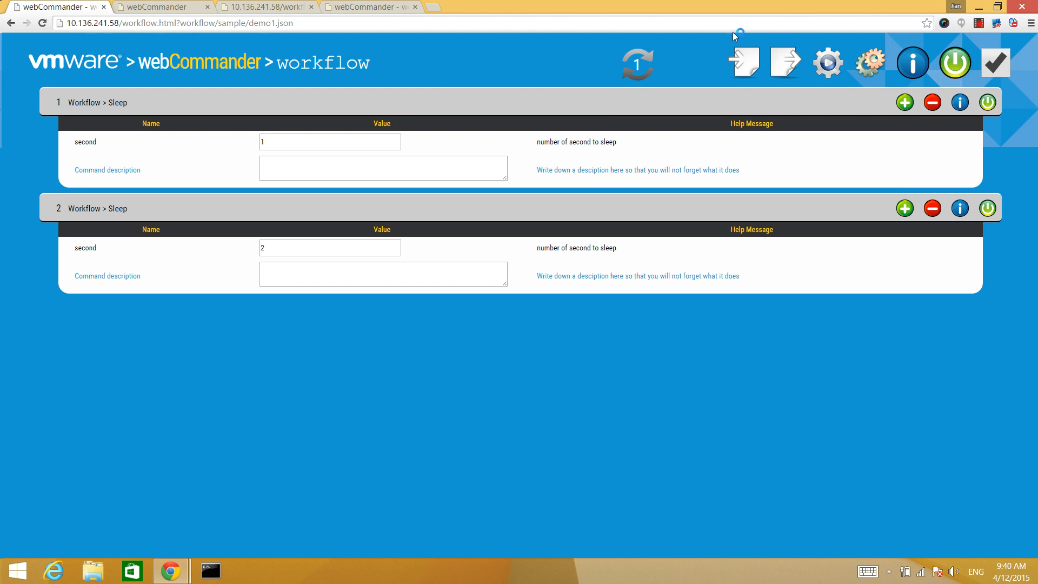
- Export the two-command sleep workflow to JSON, cut all of the exported text to the clipboard and close the export dialog
left_click(782, 64)
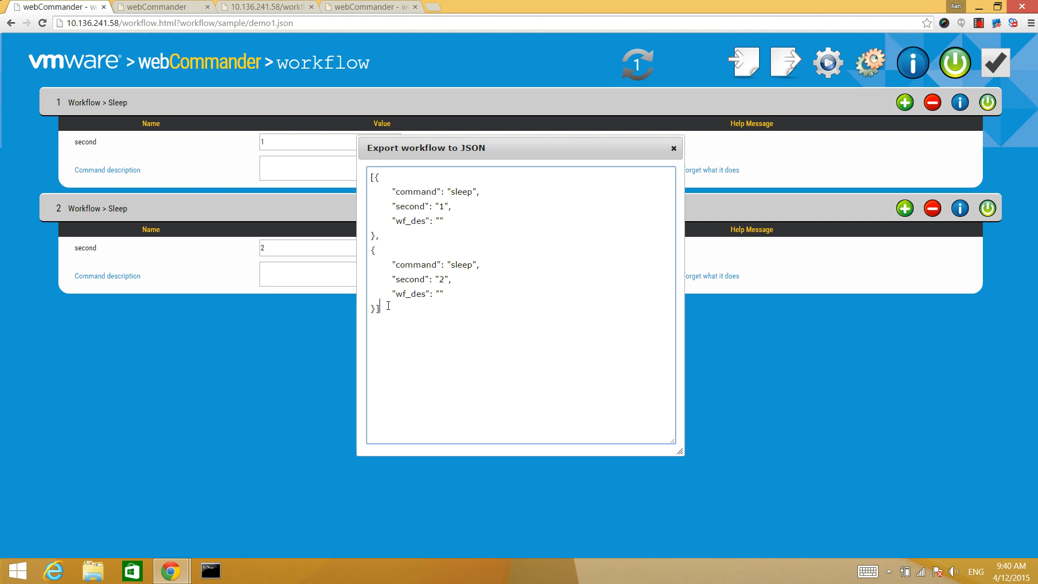
left_click_drag(388, 306, 358, 183)
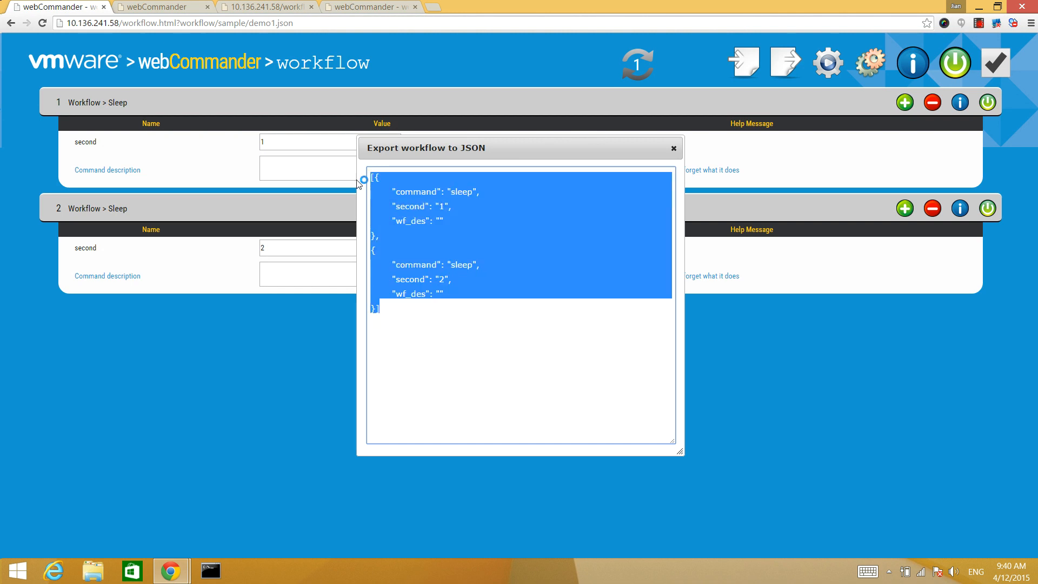
key("ctrl+x")
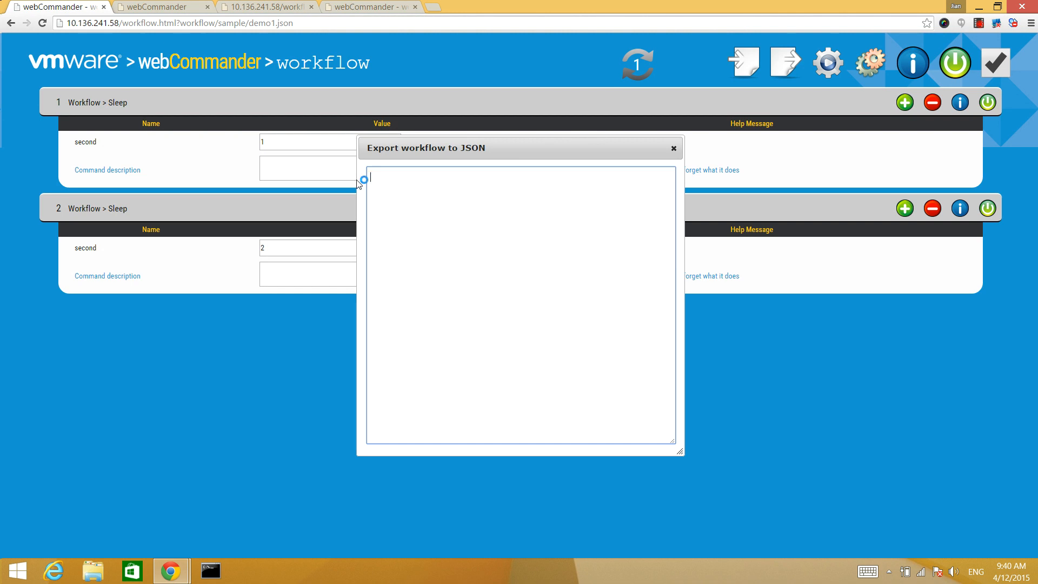
left_click(674, 148)
- Paste the exported workflow JSON into the workflow parameter of the runWorkflow command form
left_click(175, 9)
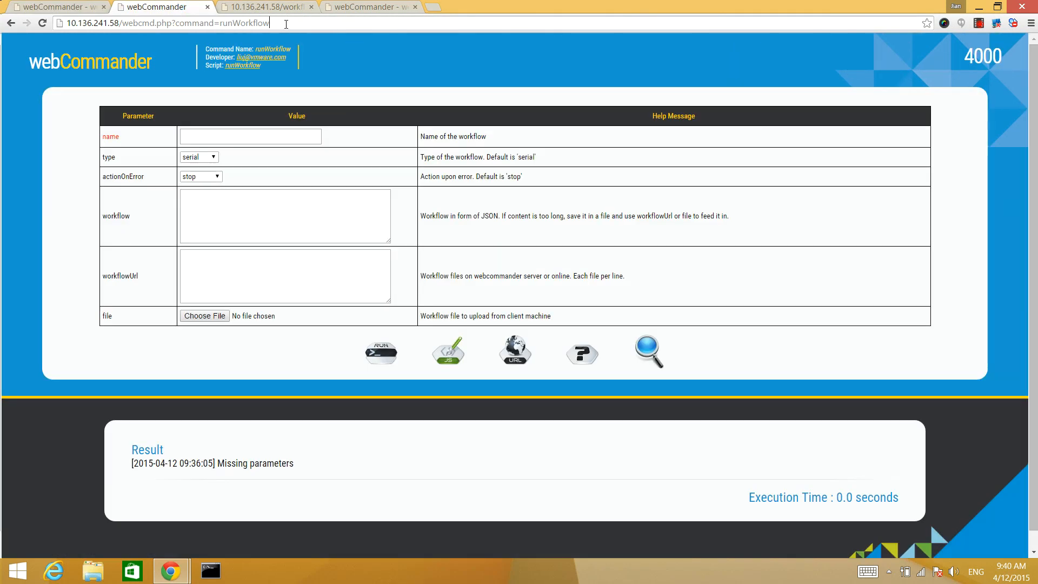
left_click_drag(286, 23, 222, 20)
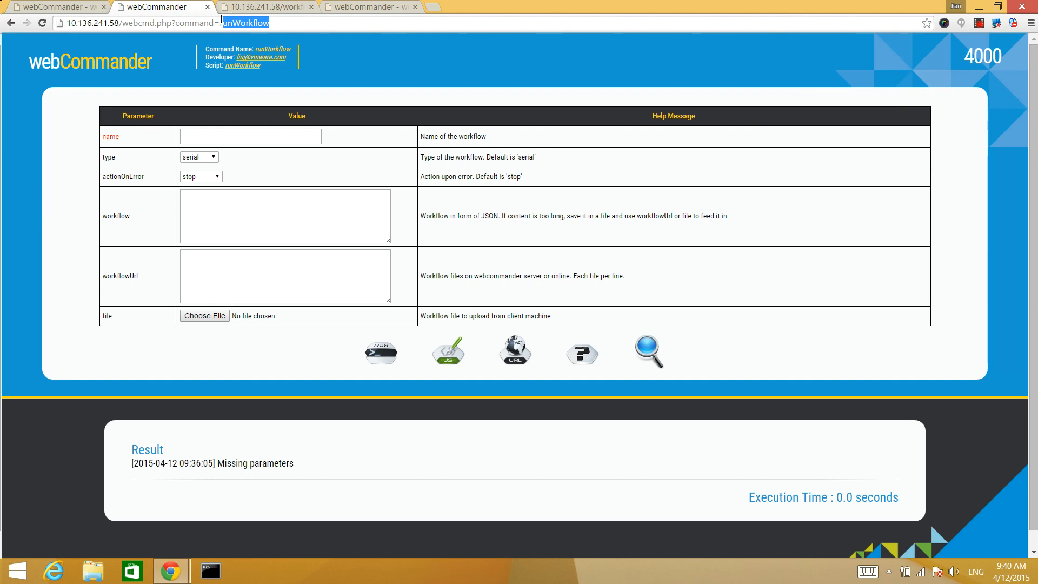
left_click(196, 217)
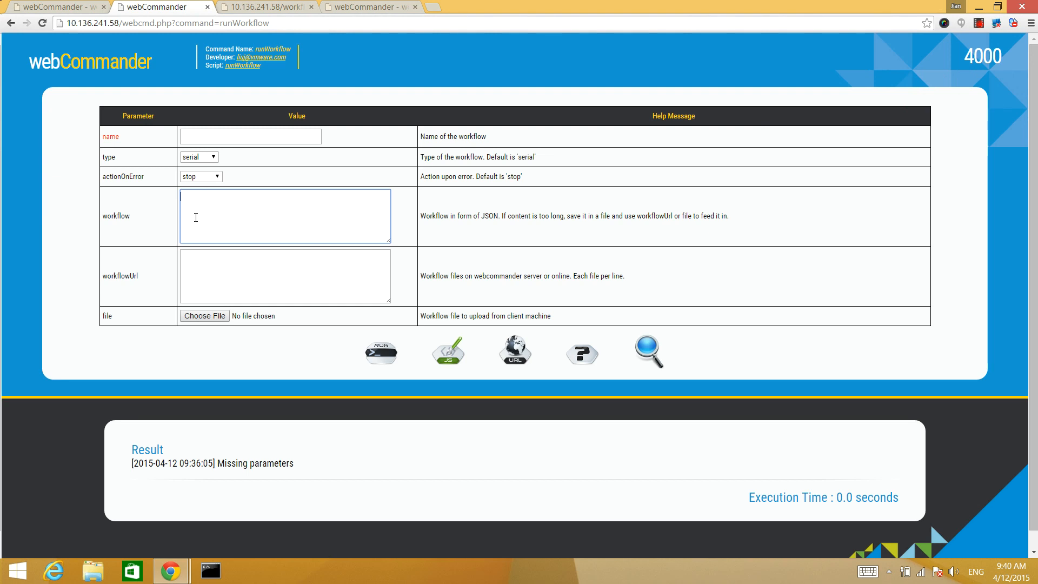
key("ctrl+v")
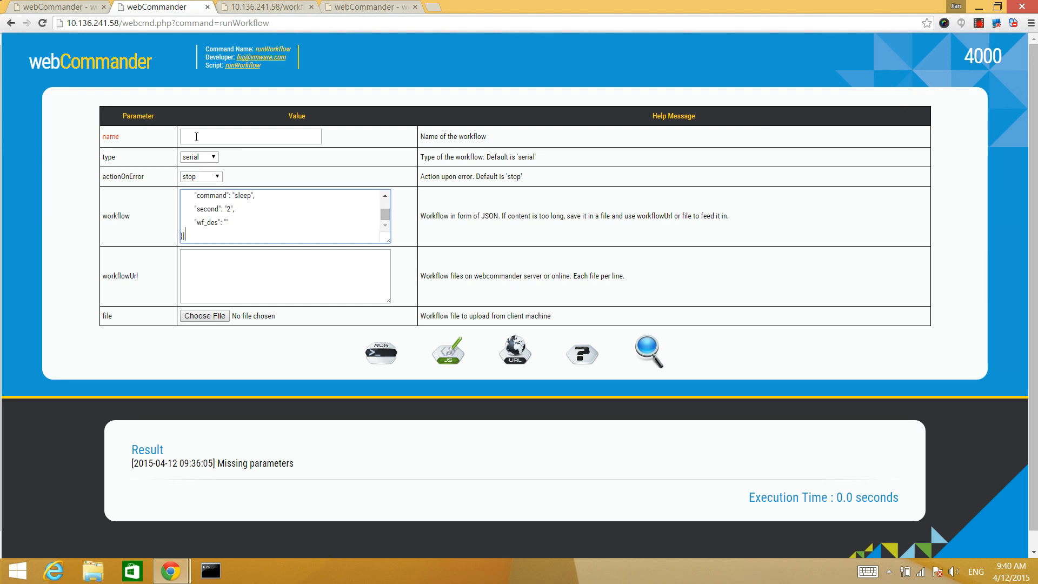
- Name the workflow demo1, and review the type and actionOnError options, keeping serial and stop
left_click(196, 137)
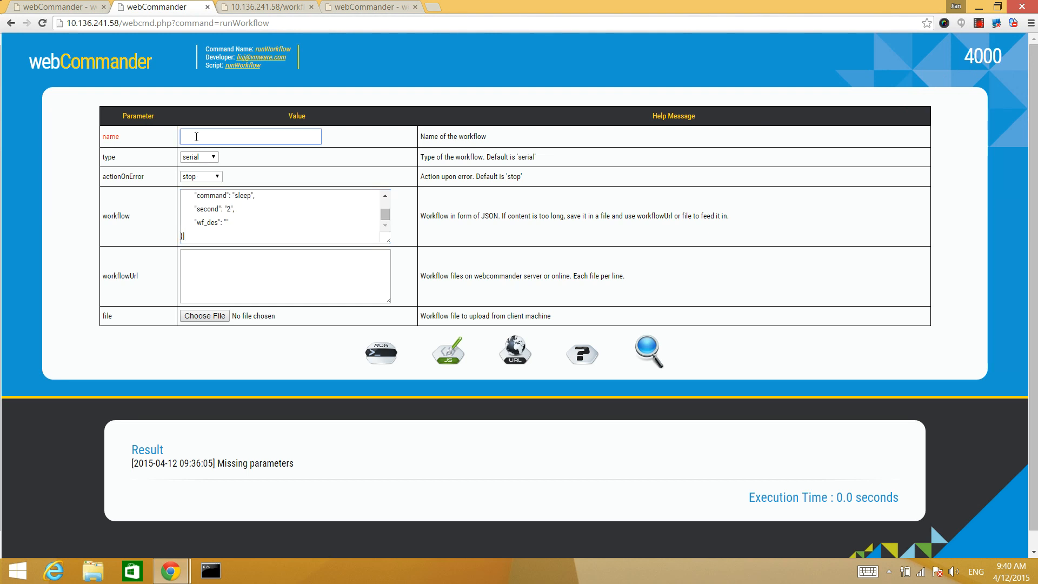
type("demo1")
left_click(290, 156)
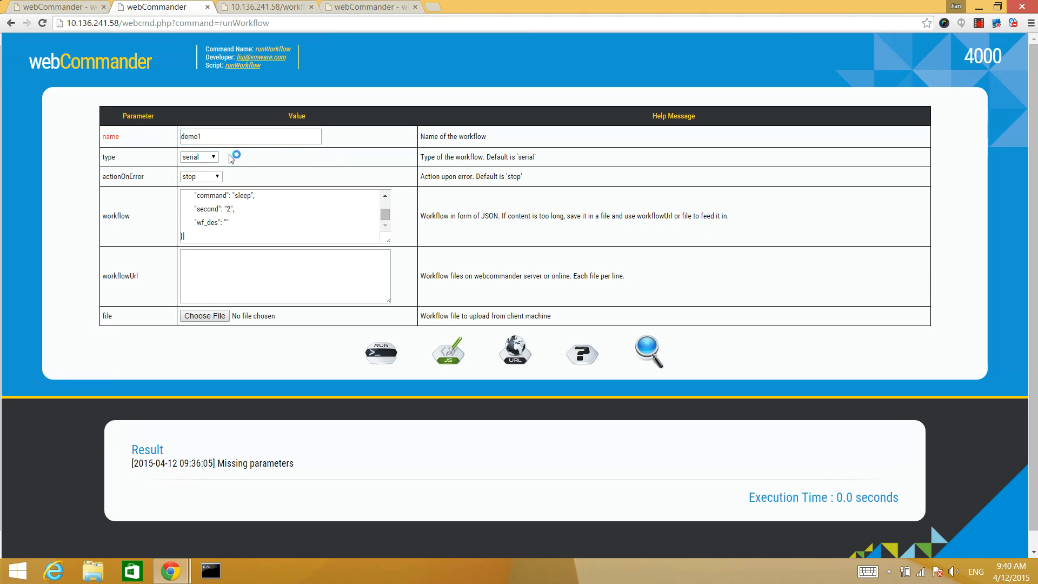
left_click(215, 157)
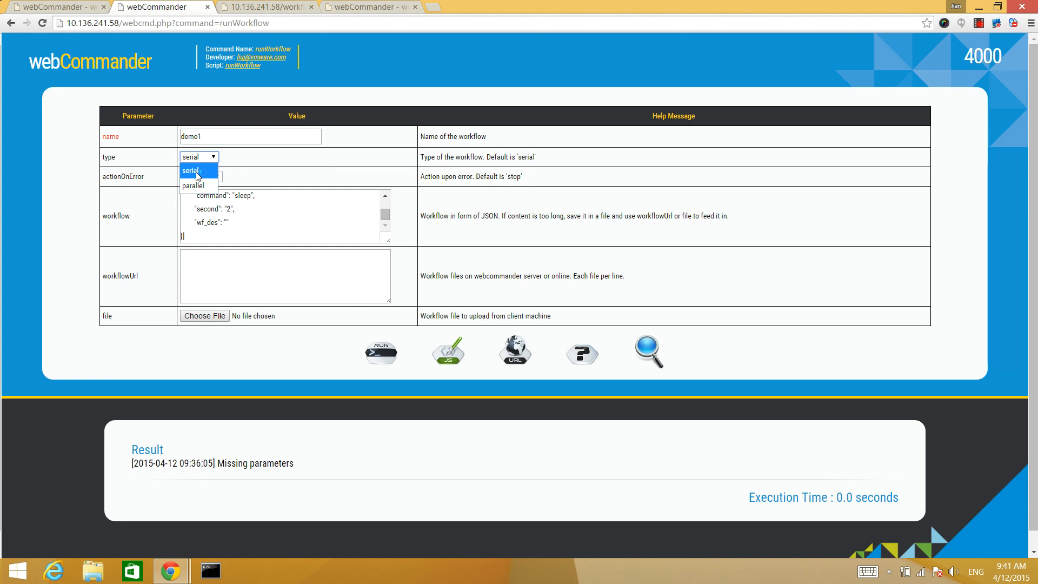
left_click(278, 172)
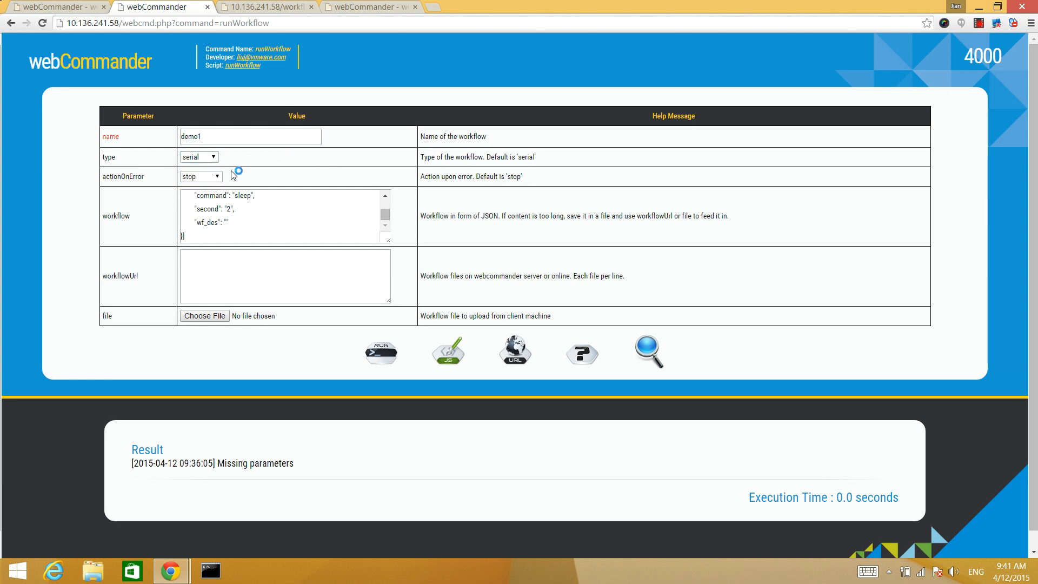
left_click(214, 177)
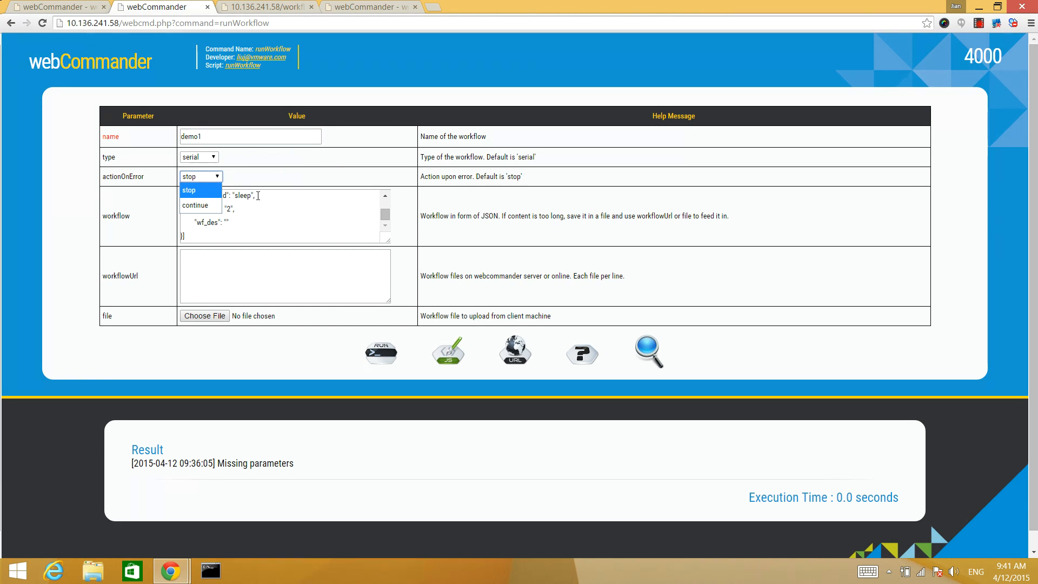
left_click(233, 265)
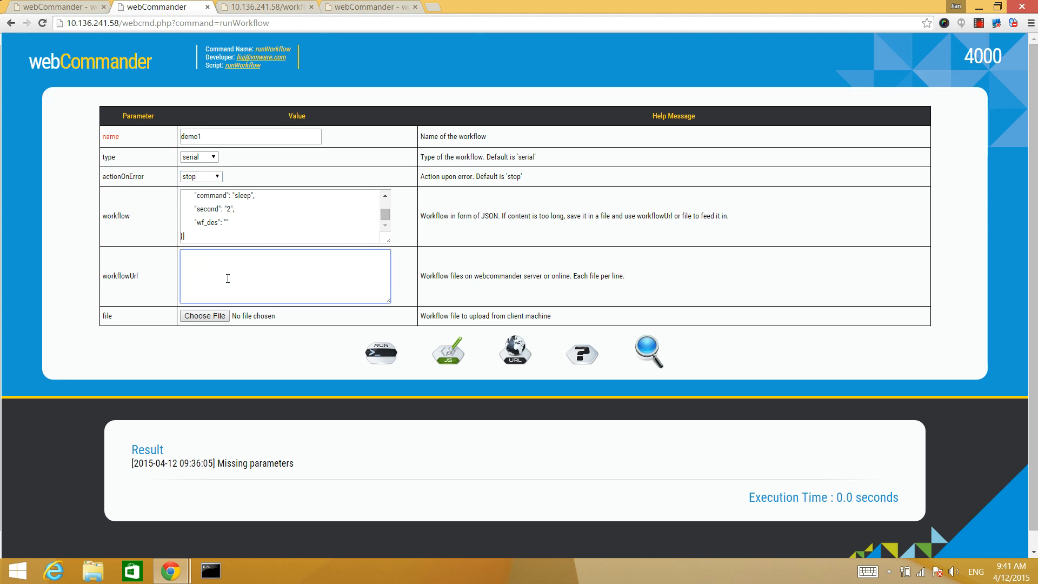
- Run the demo1 workflow from the pasted JSON and review the whole execution result
left_click(383, 357)
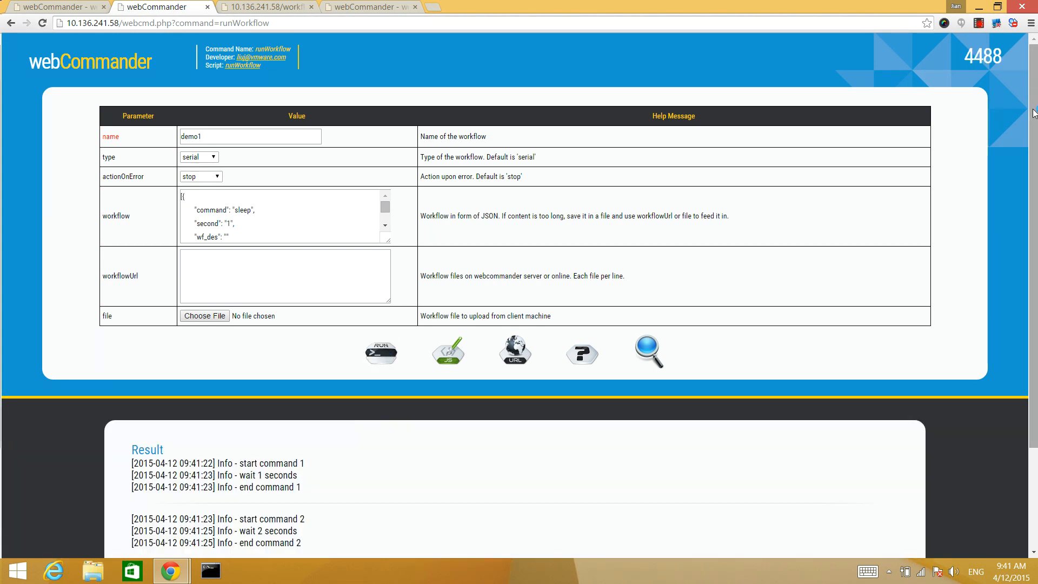
left_click_drag(1032, 113, 1026, 238)
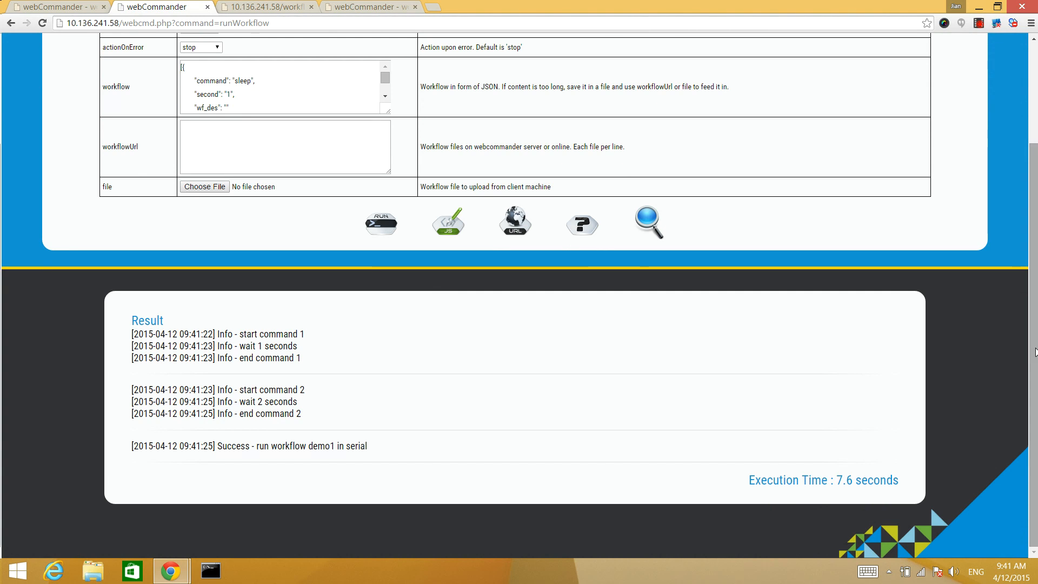
scroll(1034, 351, "up", 3)
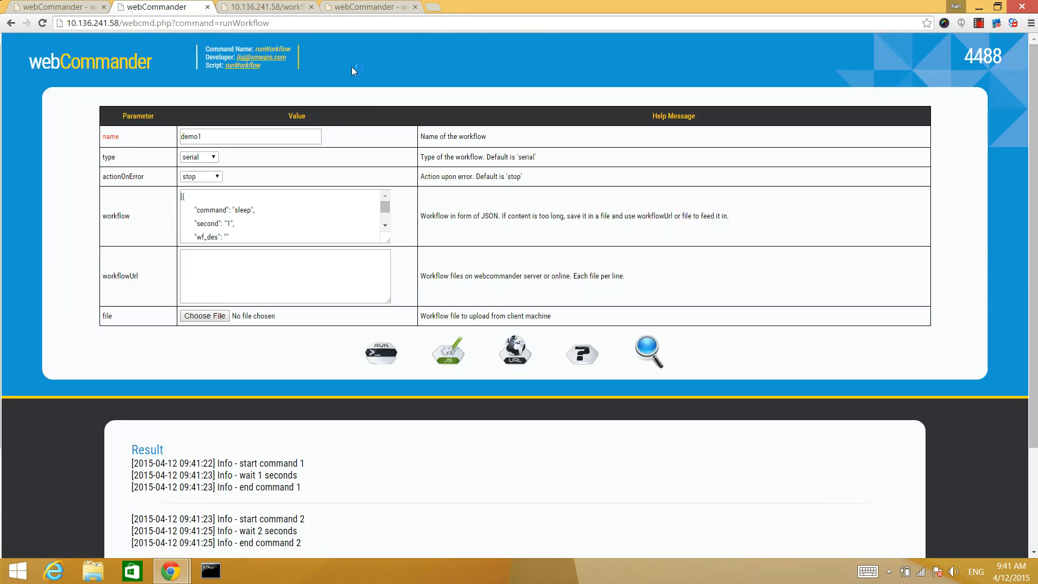
- Copy the address of the open sample file demo1.json and paste it into the workflowUrl parameter of the runWorkflow form
left_click(258, 8)
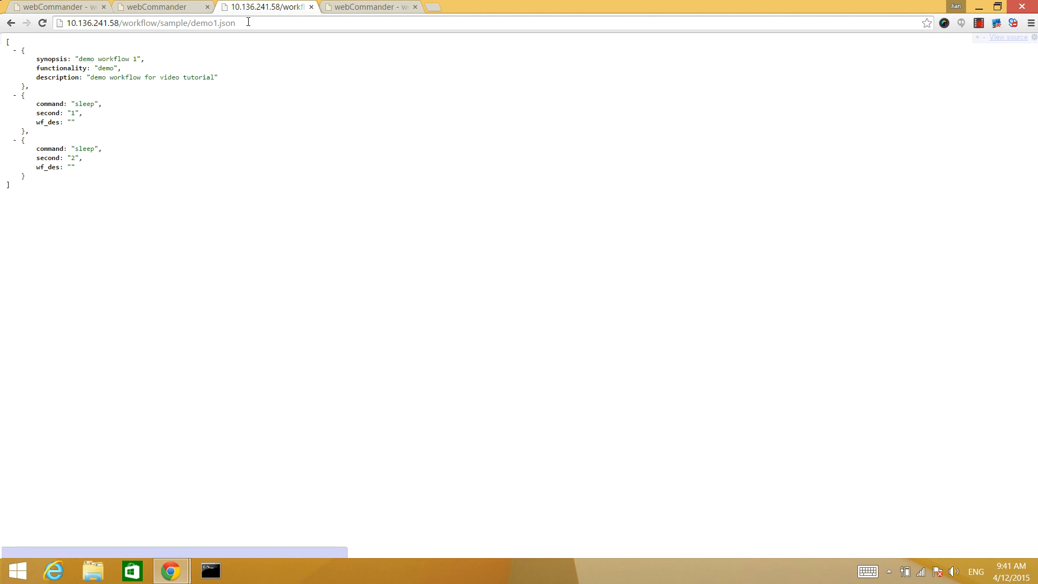
left_click_drag(236, 22, 75, 19)
key("ctrl+c")
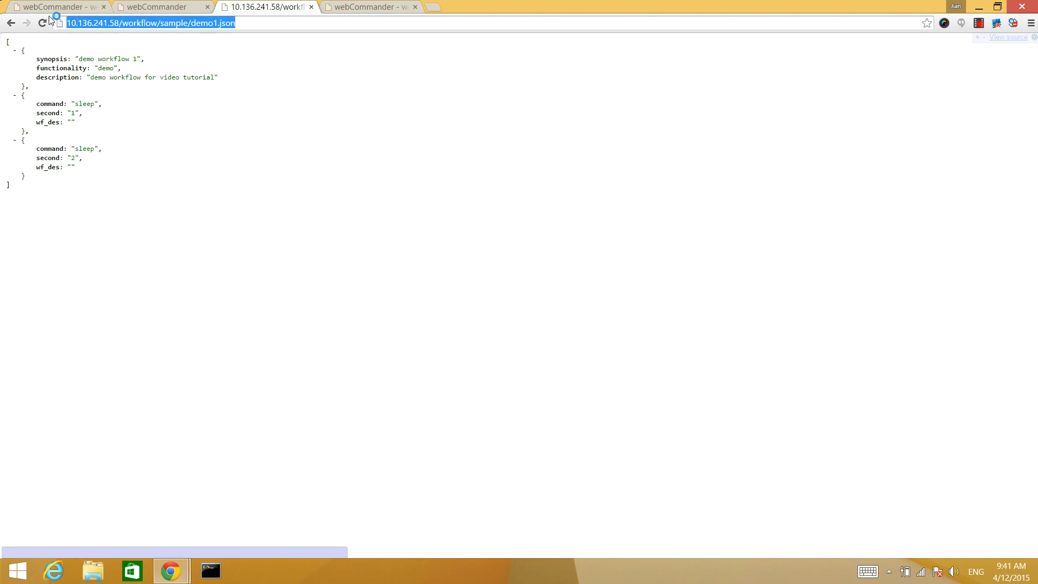
key("BackSpace")
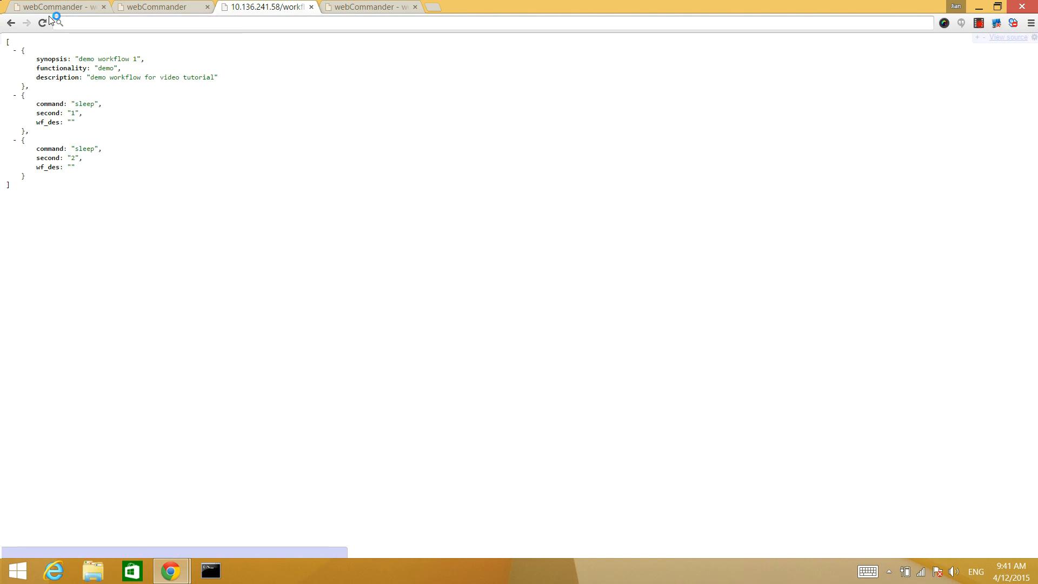
left_click(162, 6)
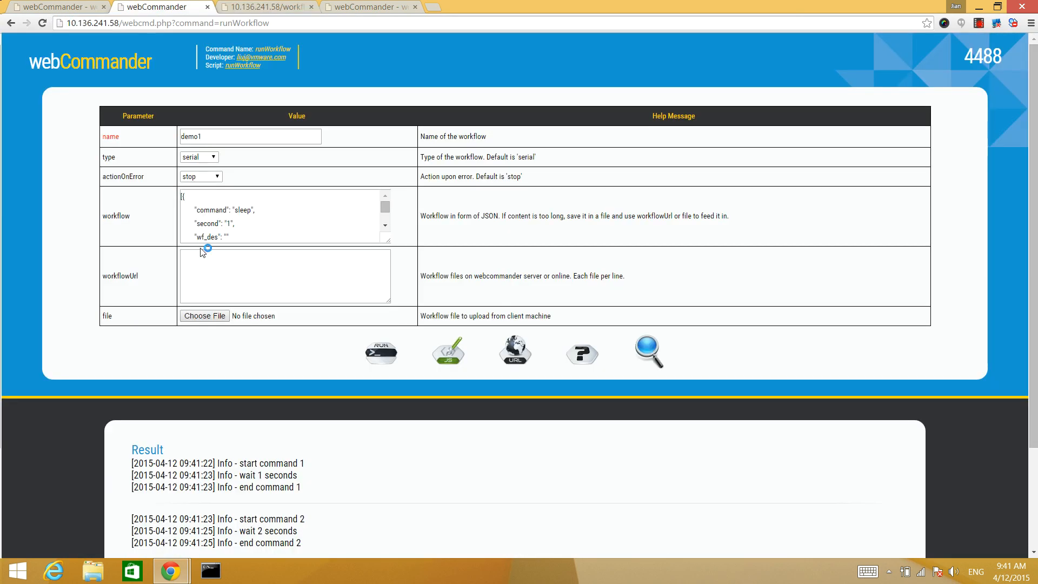
left_click(193, 259)
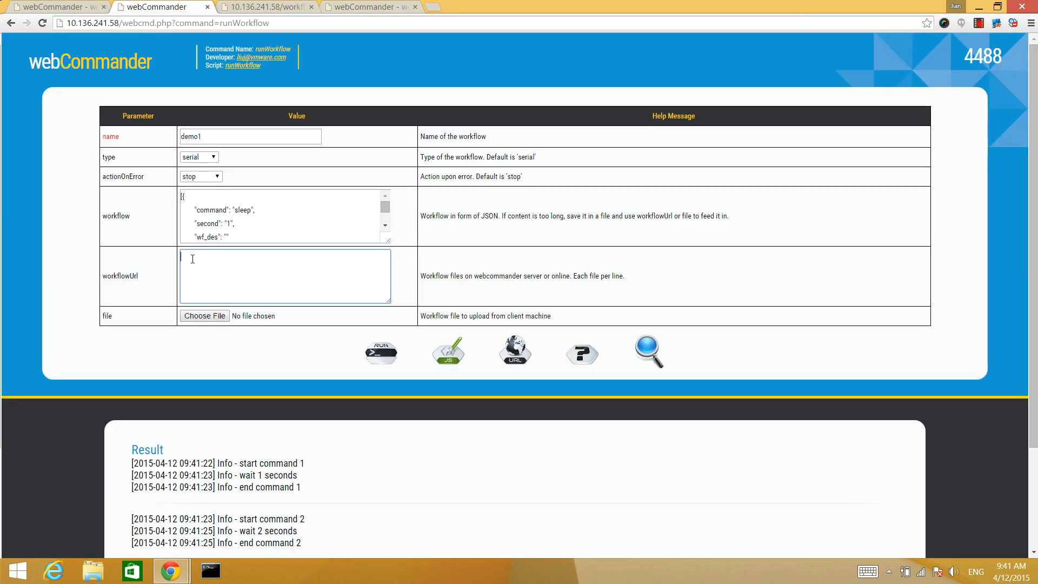
key("ctrl+v")
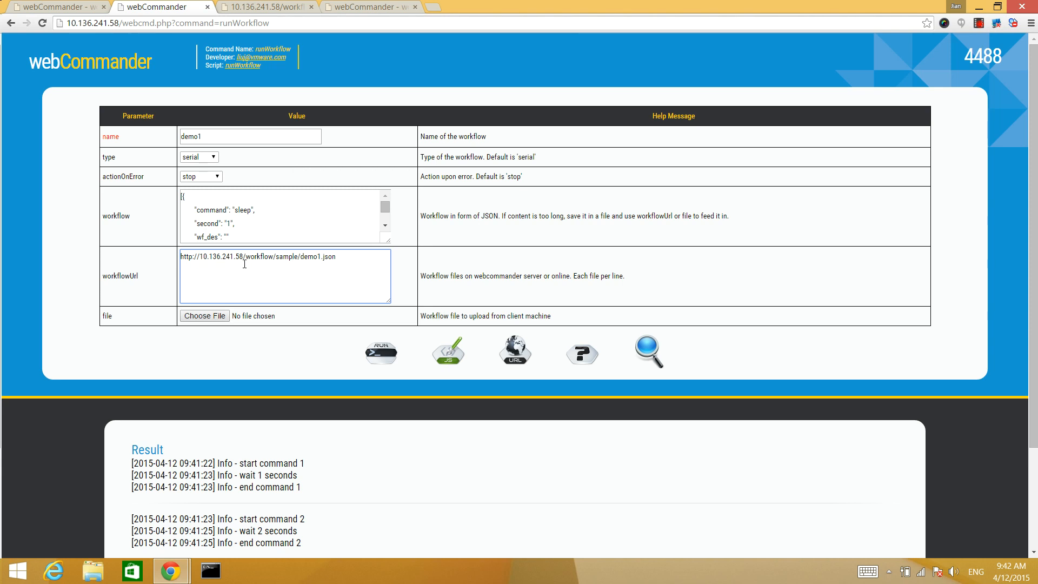
- Run demo1 with both the pasted JSON and the single workflow URL, and review the execution result
left_click(381, 355)
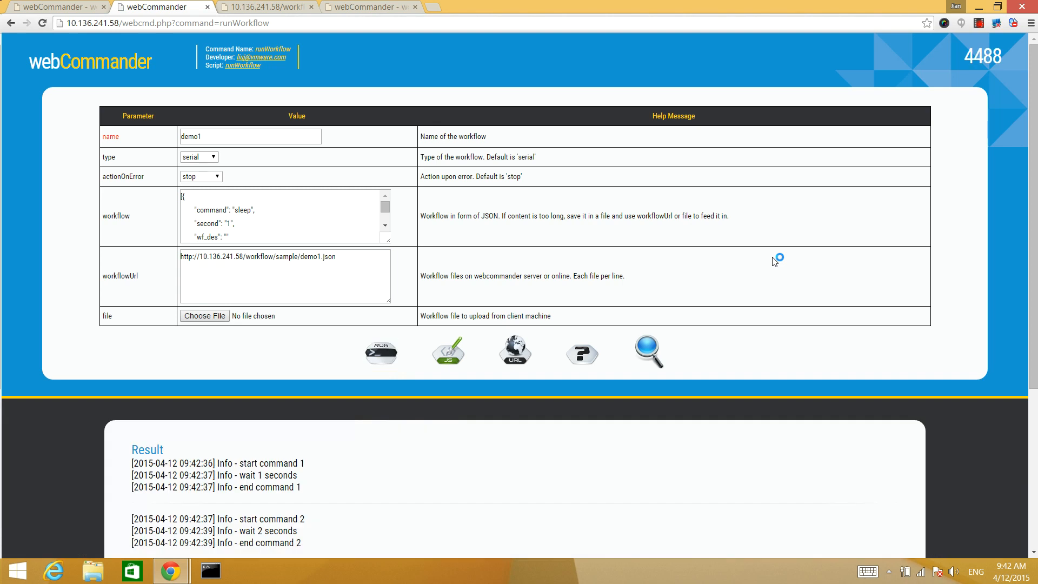
left_click_drag(1032, 225, 1028, 368)
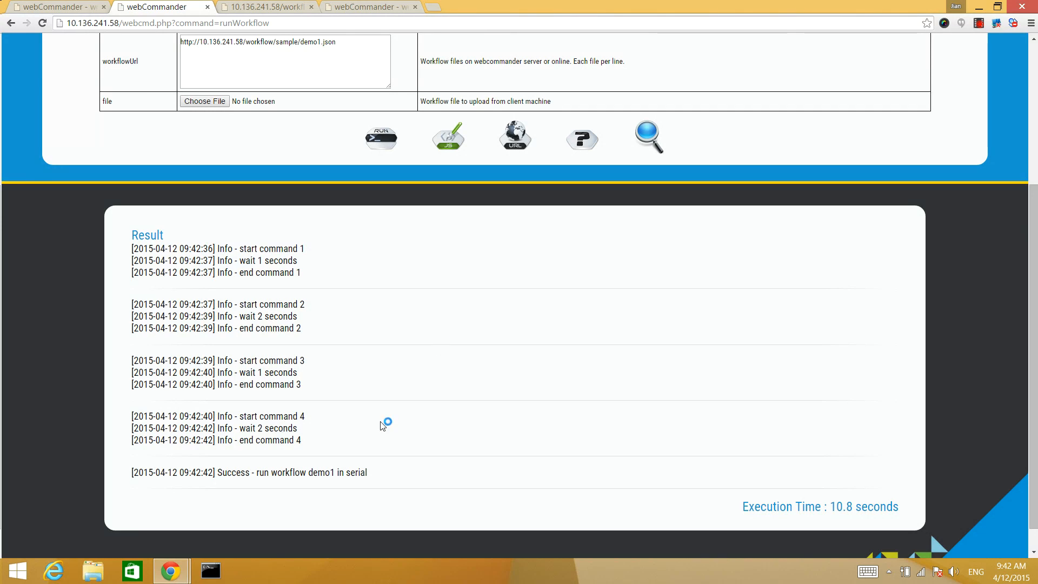
left_click_drag(1033, 431, 1024, 293)
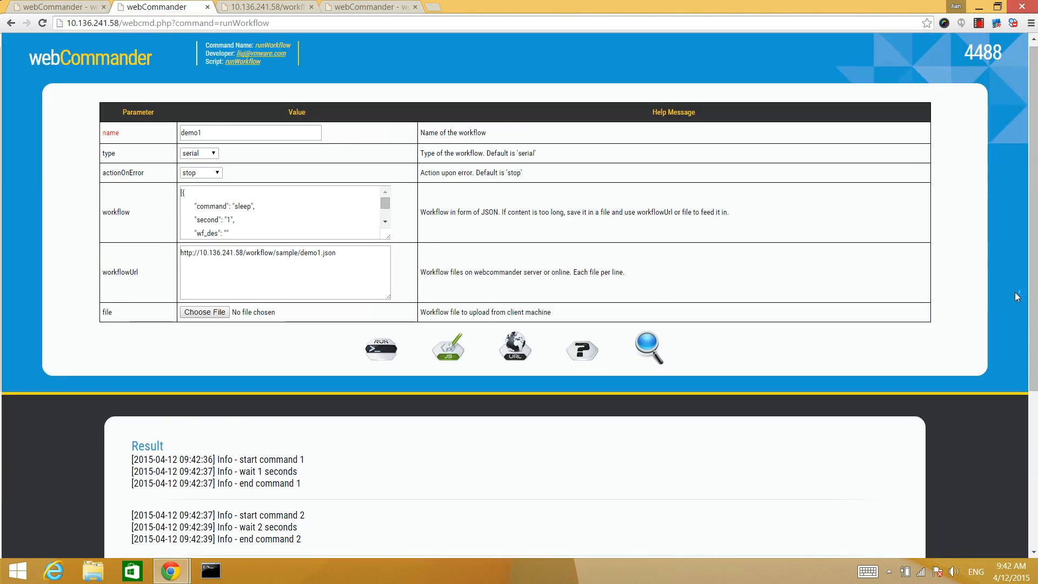
left_click(340, 255)
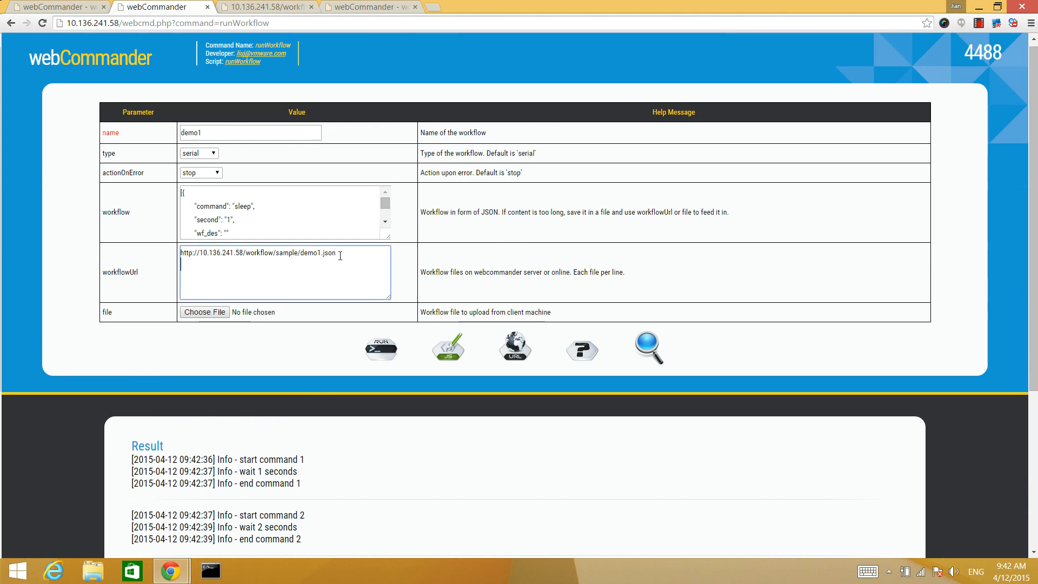
key("Return")
key("ctrl+v")
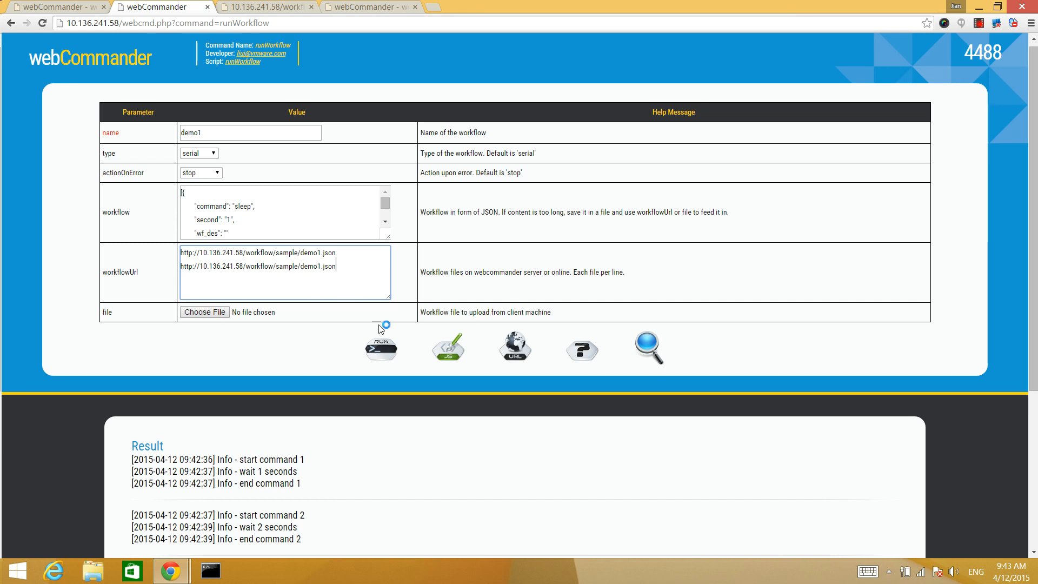
- Run demo1 with the JSON and both workflow URL lines, and review the combined result
left_click(377, 354)
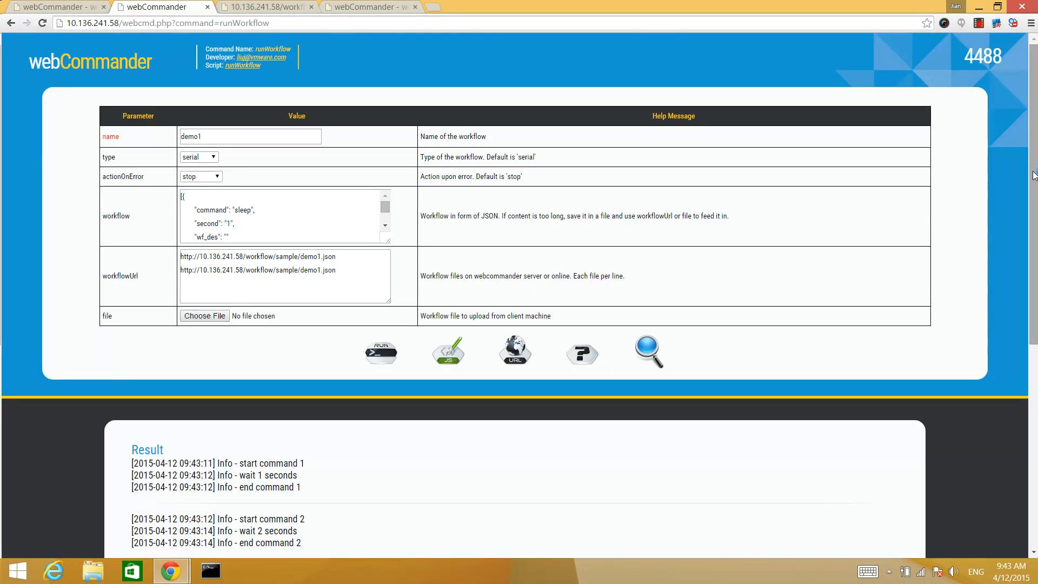
left_click_drag(1034, 191, 1026, 348)
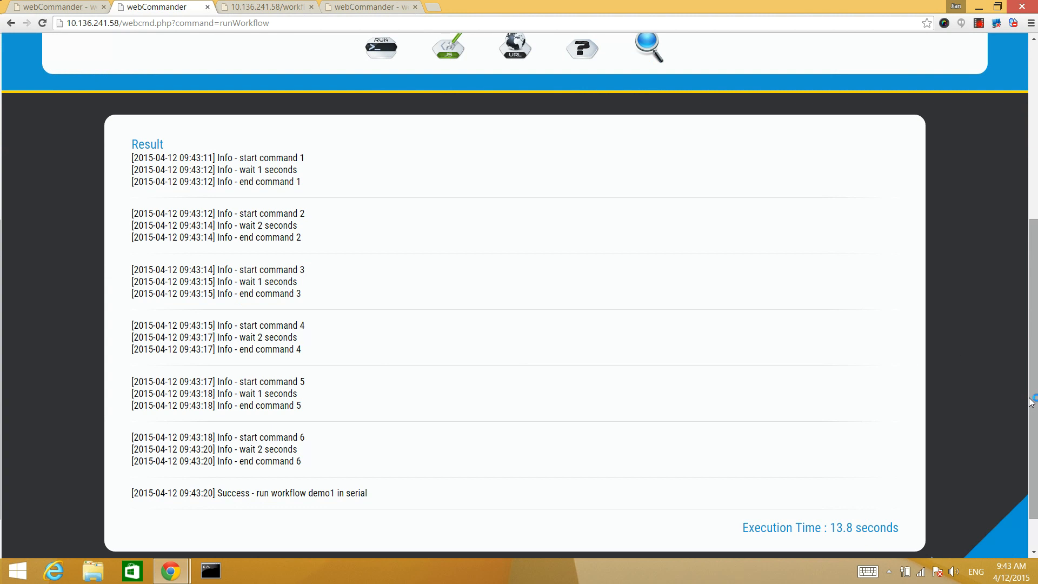
left_click_drag(1033, 402, 980, 74)
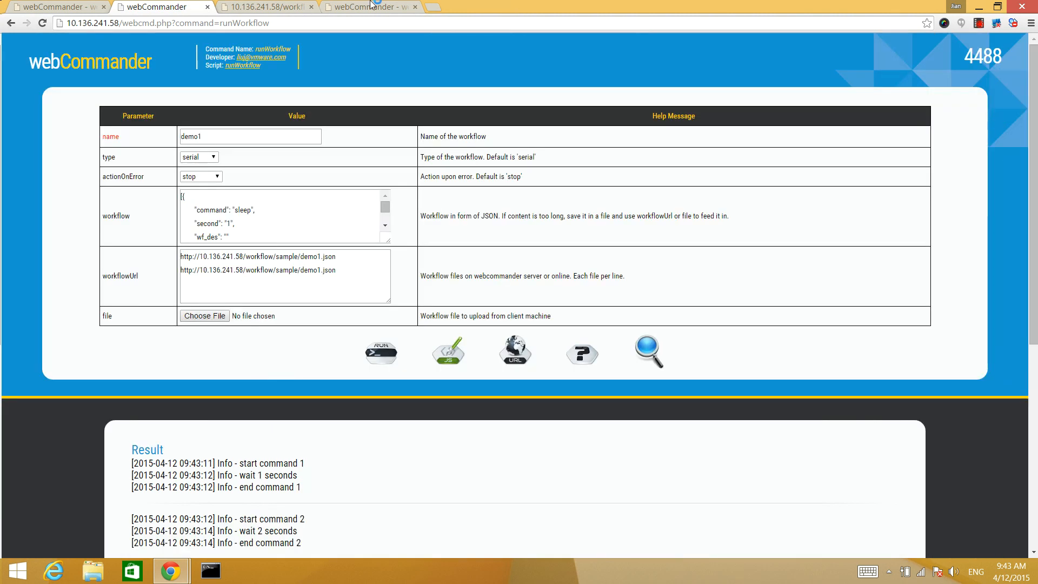
- Load the sample workflow file demo2.json in place of demo1.json in the JSON page
left_click(247, 8)
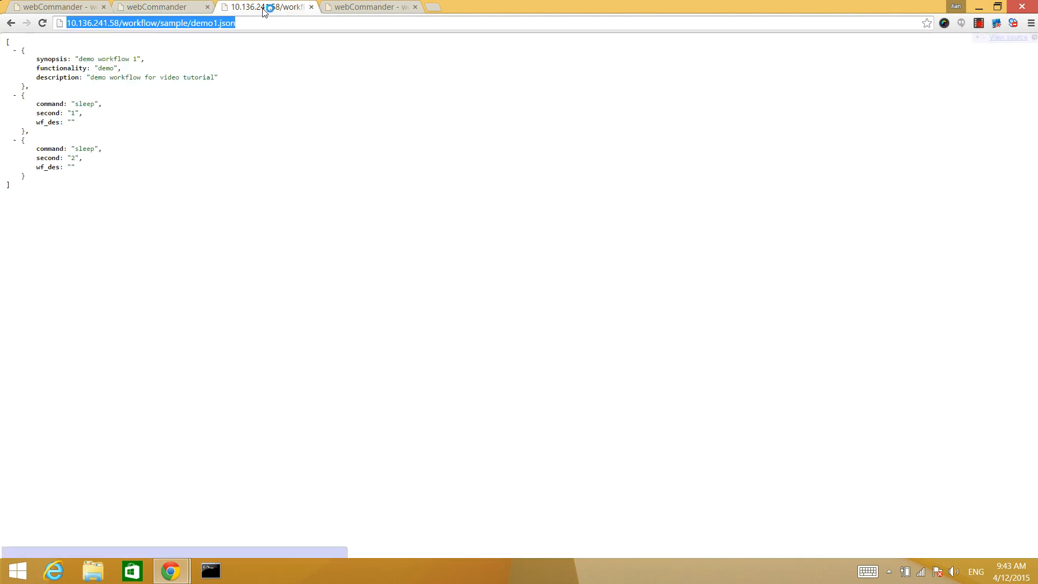
left_click(247, 23)
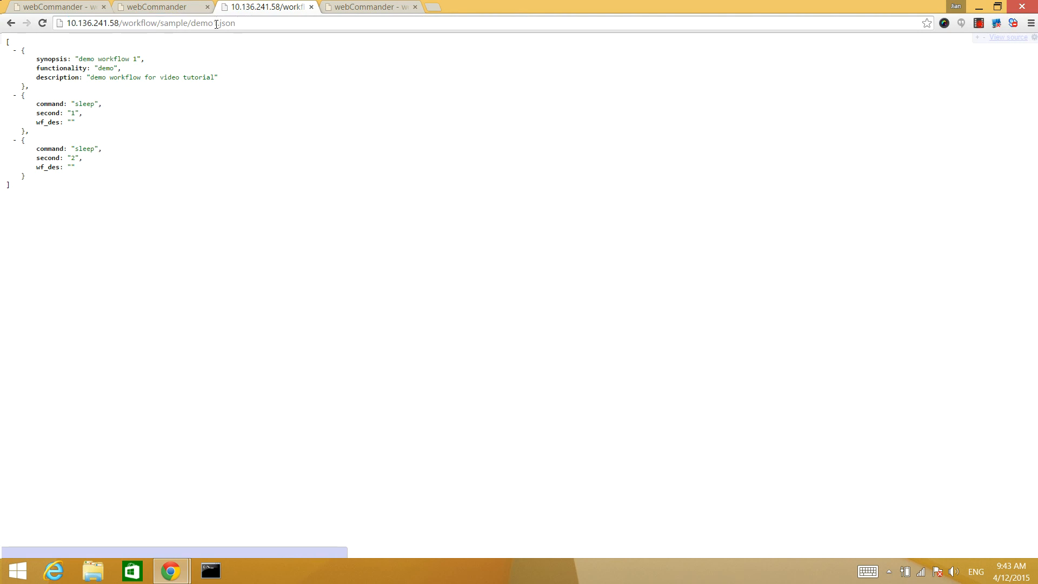
key("BackSpace")
type("2")
key("Return")
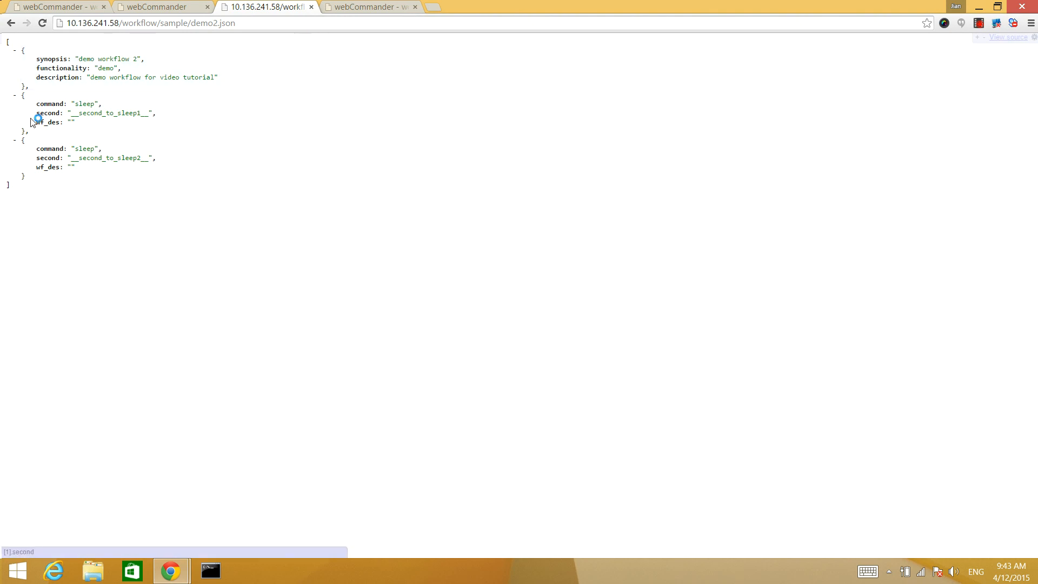
left_click(210, 22)
key("ctrl+c")
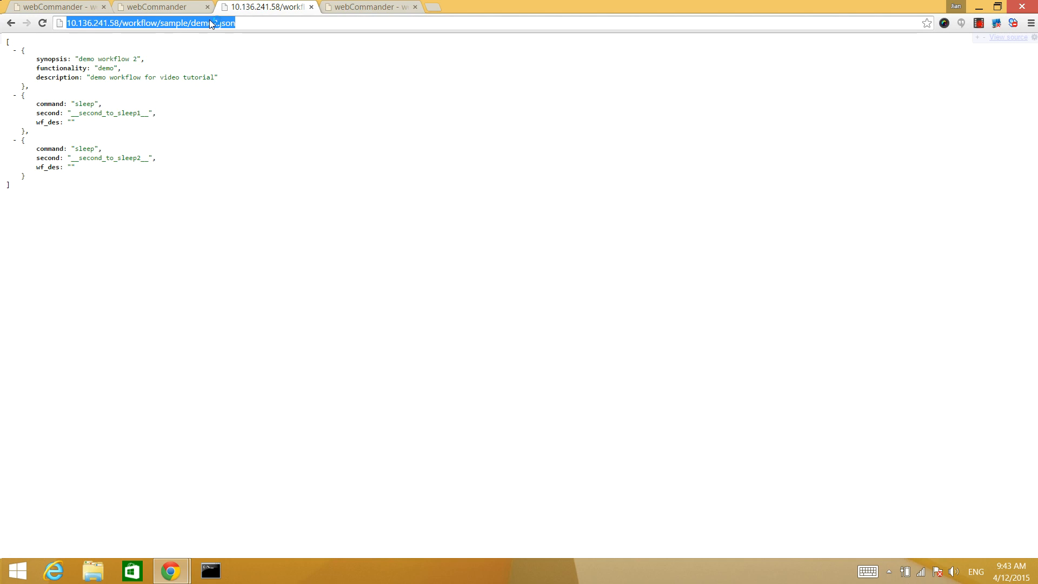
left_click(166, 9)
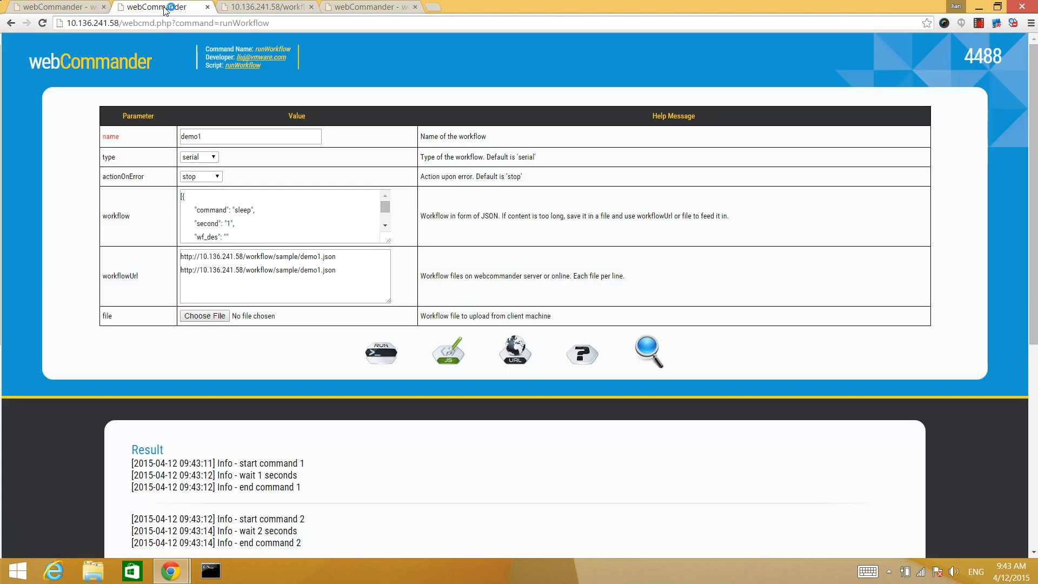
double_click(335, 270)
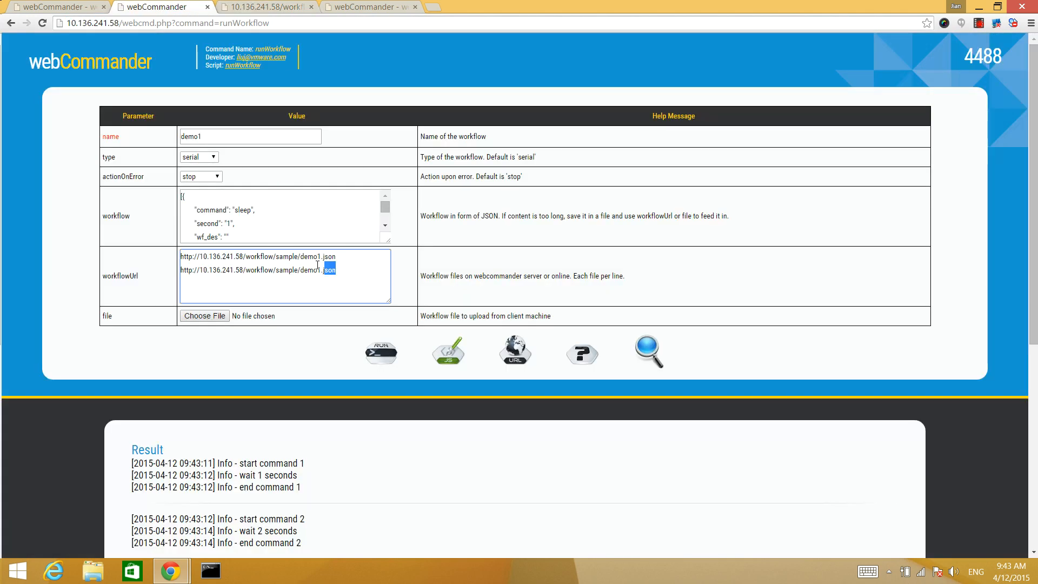
key("ctrl+a")
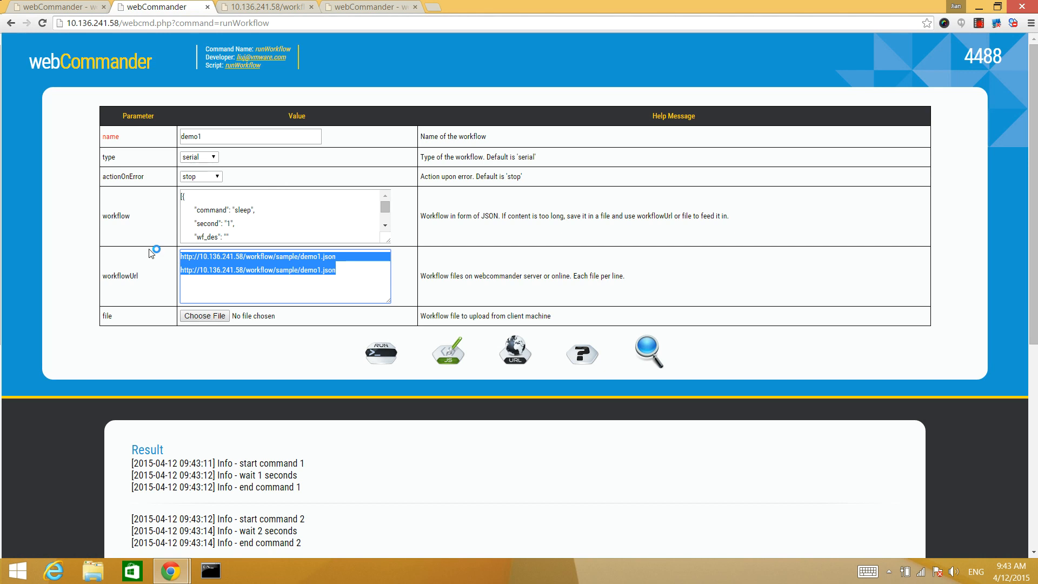
key("ctrl+v")
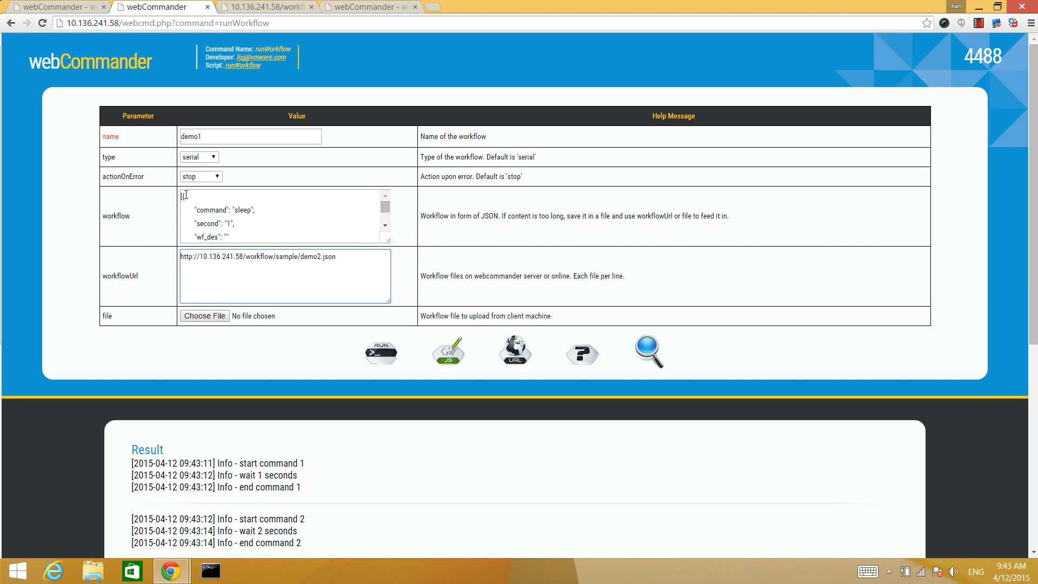
- Replace the JSON in the workflow parameter with the exported defineVariable workflow that sets __second_to_sleep1__=1 and __second_to_sleep2__=2
left_click_drag(182, 195, 244, 242)
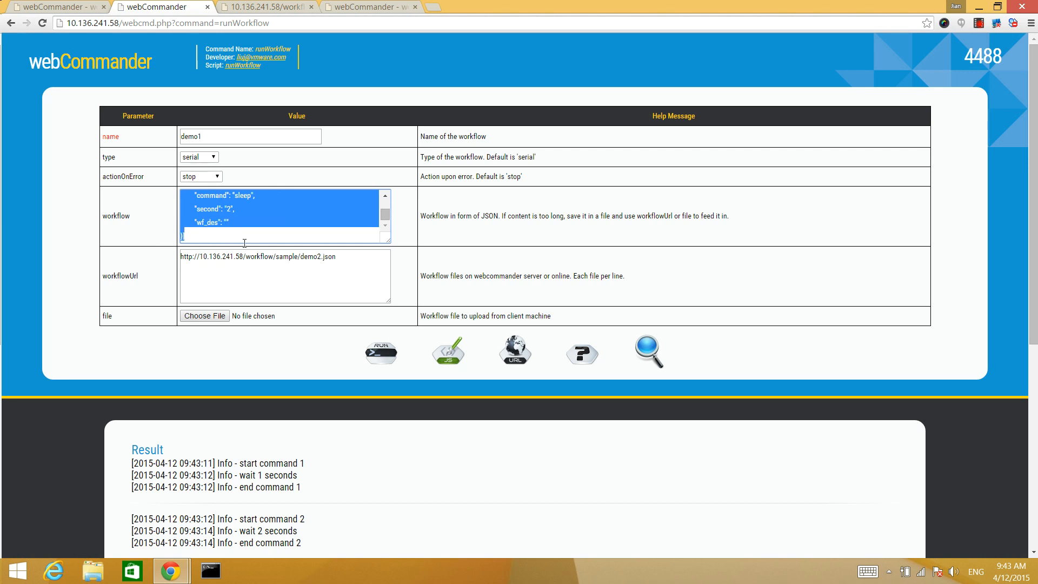
key("Delete")
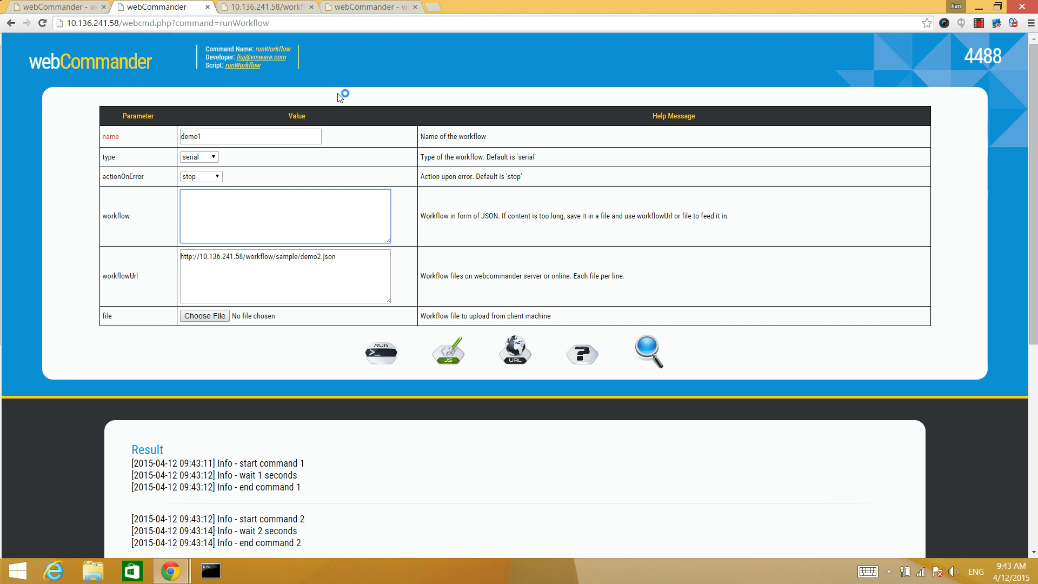
left_click(369, 7)
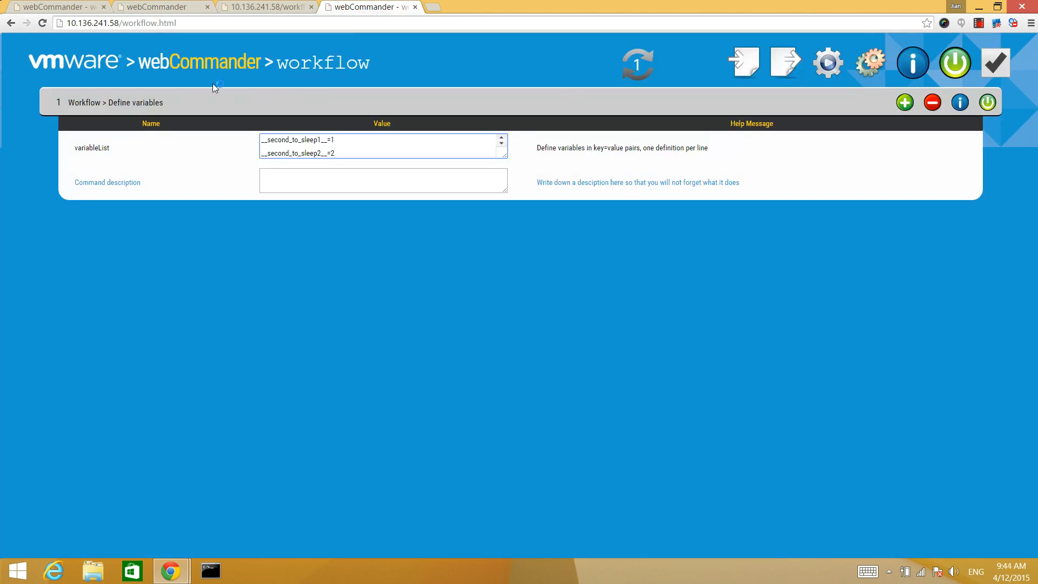
left_click(778, 65)
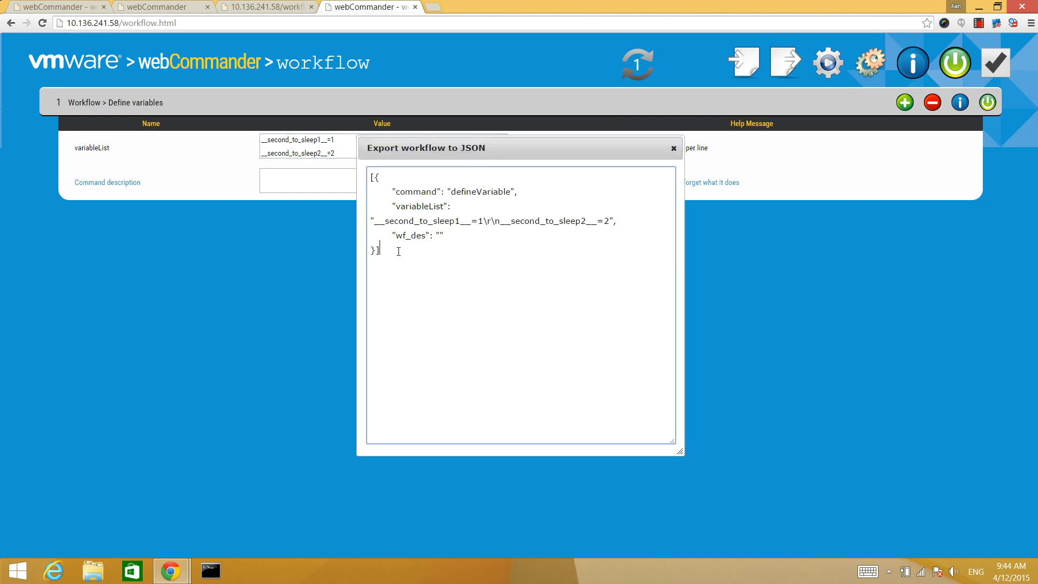
key("ctrl+a")
key("ctrl+x")
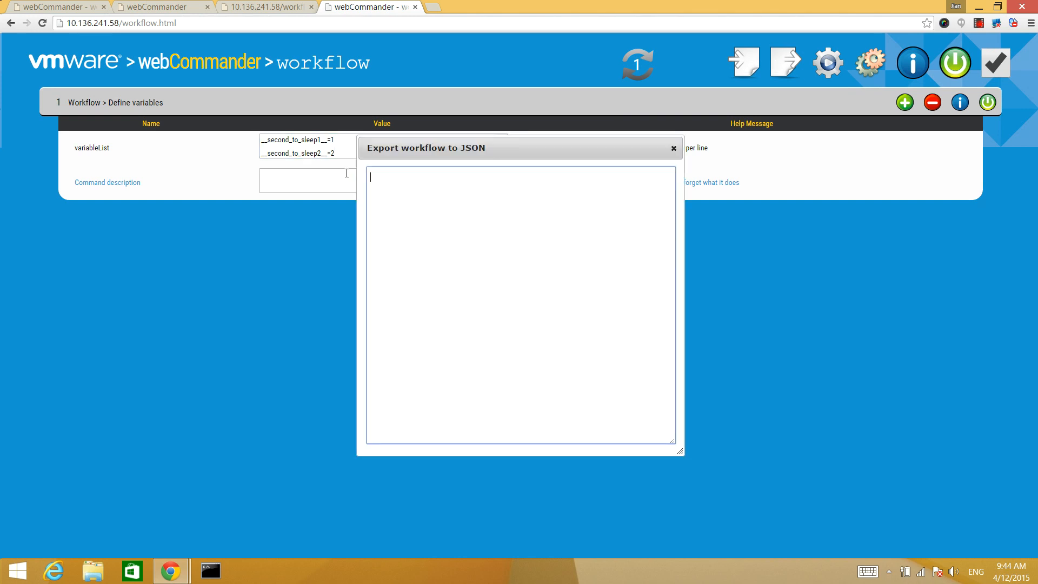
left_click(673, 149)
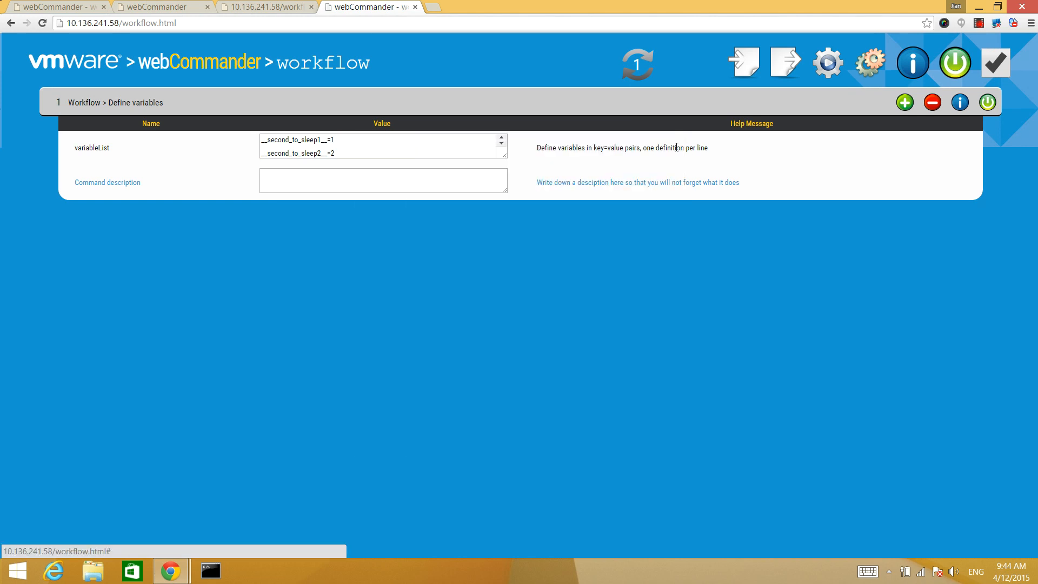
left_click(184, 8)
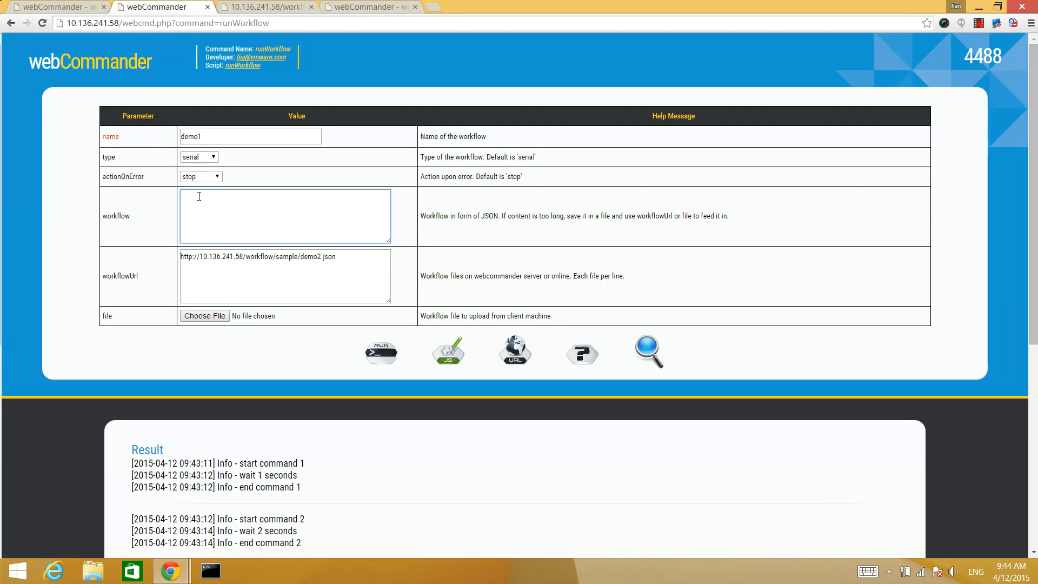
key("ctrl+v")
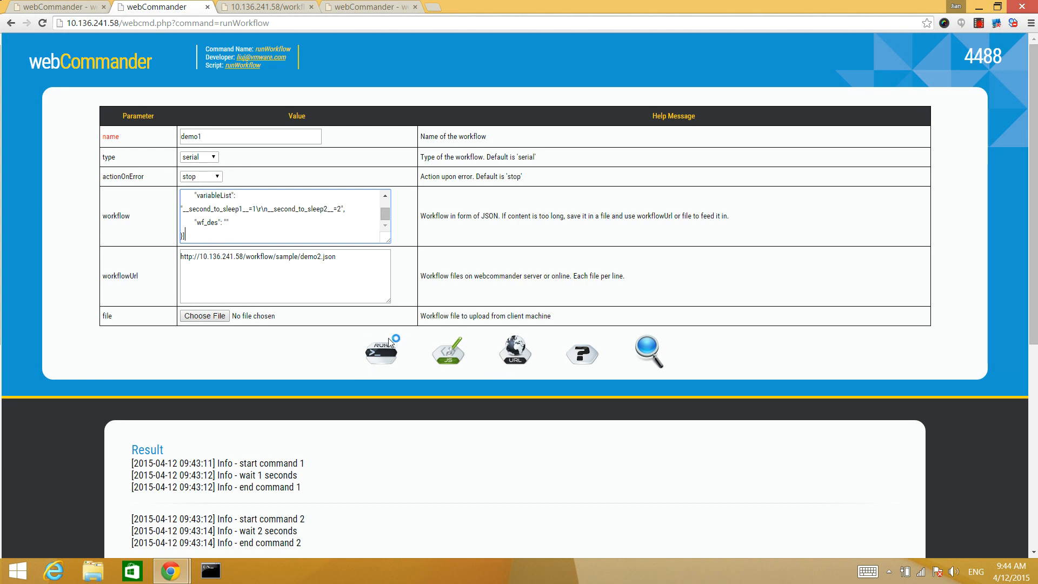
- Run demo1 with the variable-definition JSON and the demo2.json URL, and review the execution result
left_click(382, 354)
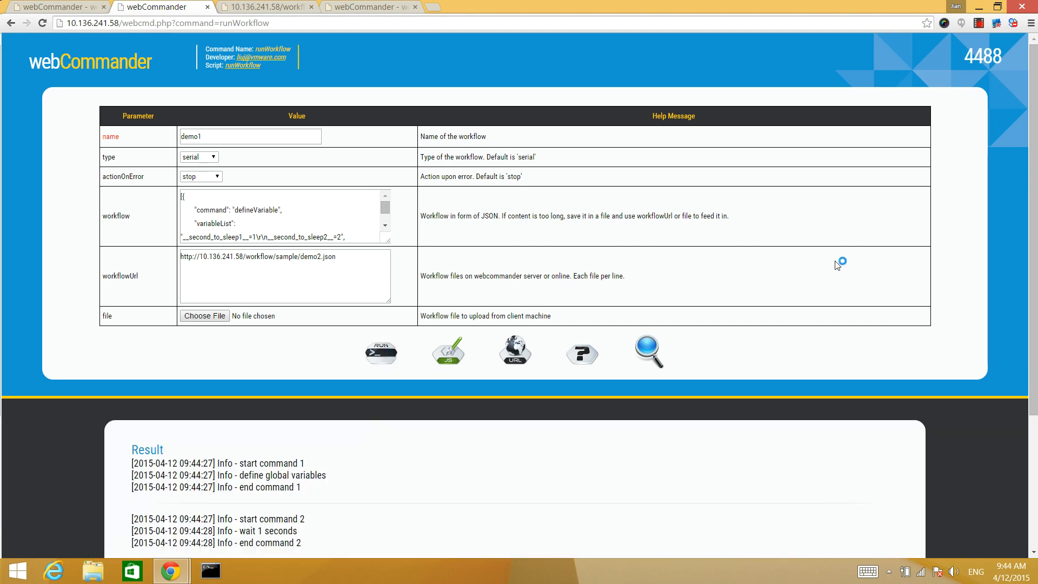
left_click_drag(1035, 262, 1036, 350)
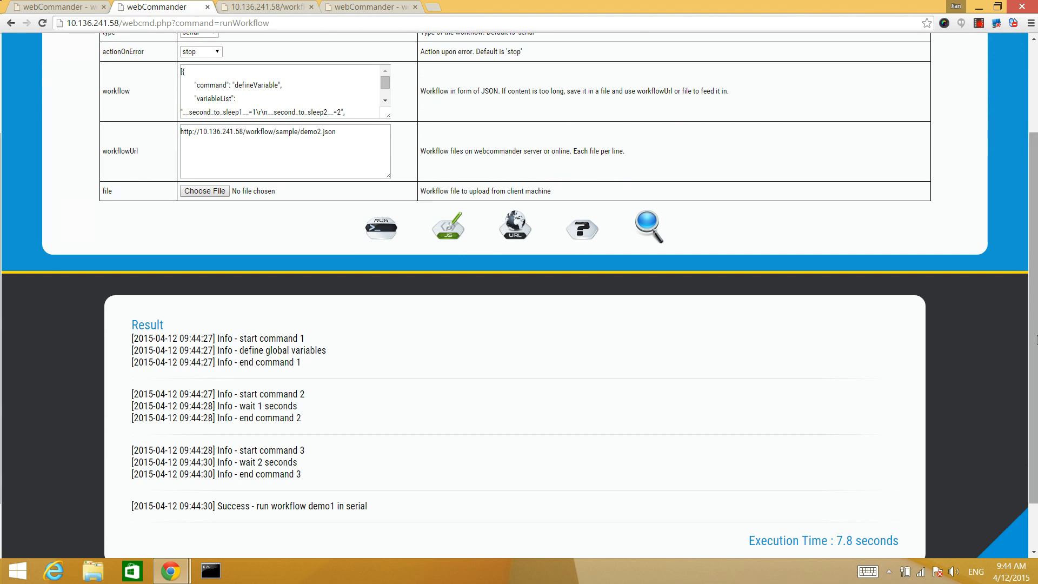
left_click_drag(1035, 339, 1028, 236)
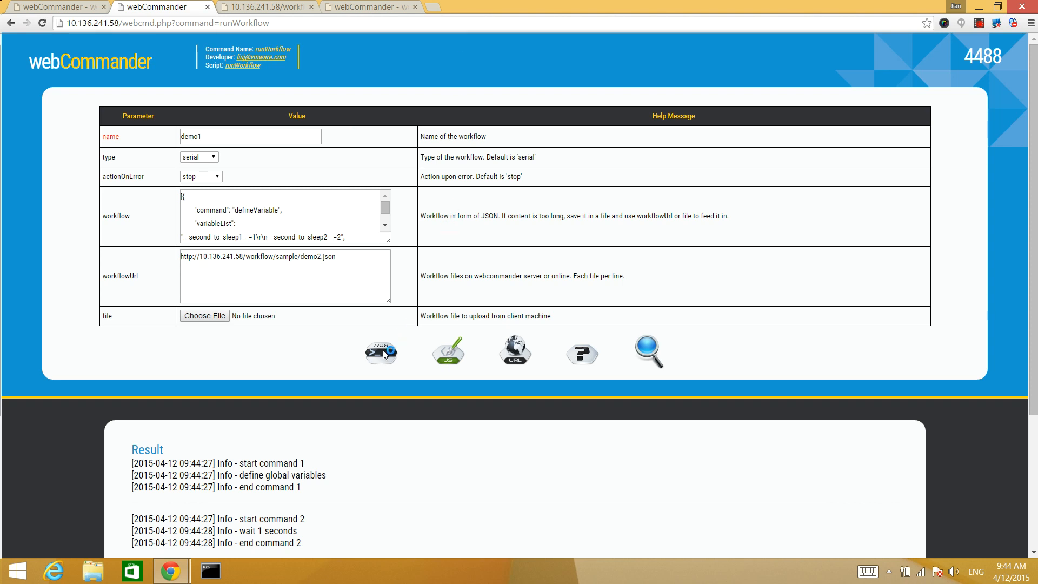
- Export the configured runWorkflow command to JSON and cut the whole exported text for reuse
left_click(453, 353)
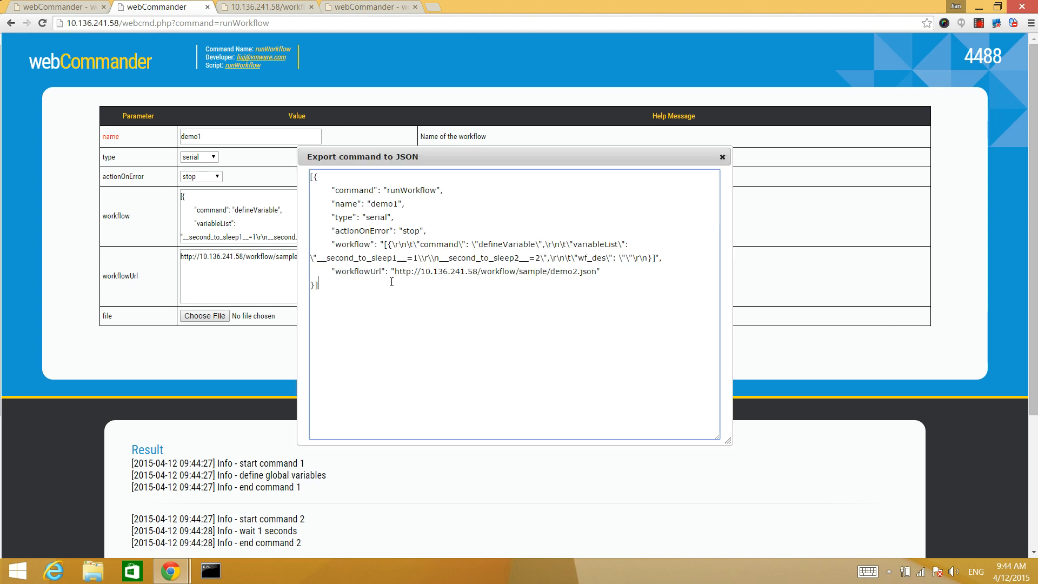
key("ctrl+a")
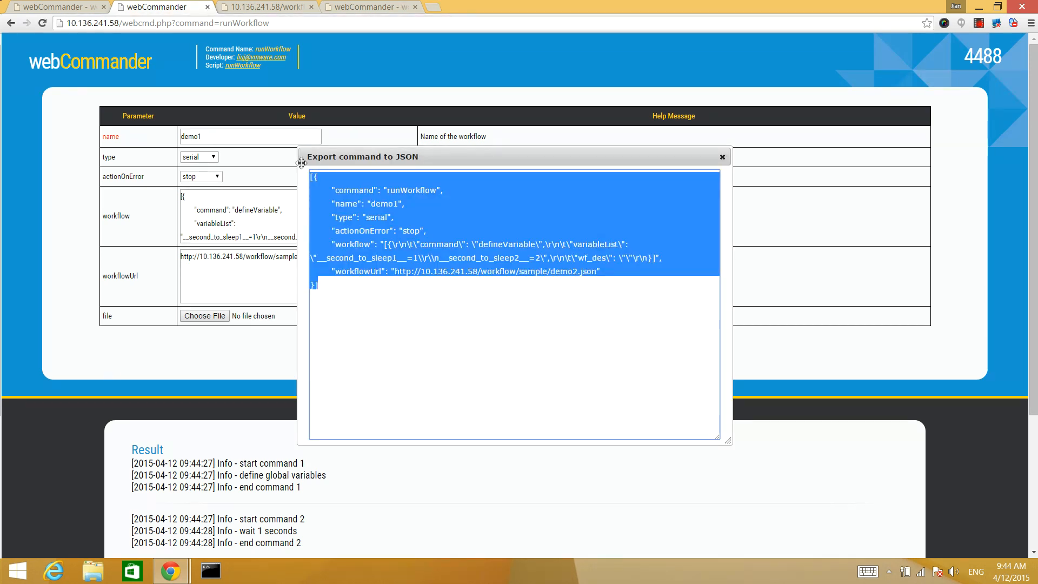
key("ctrl+x")
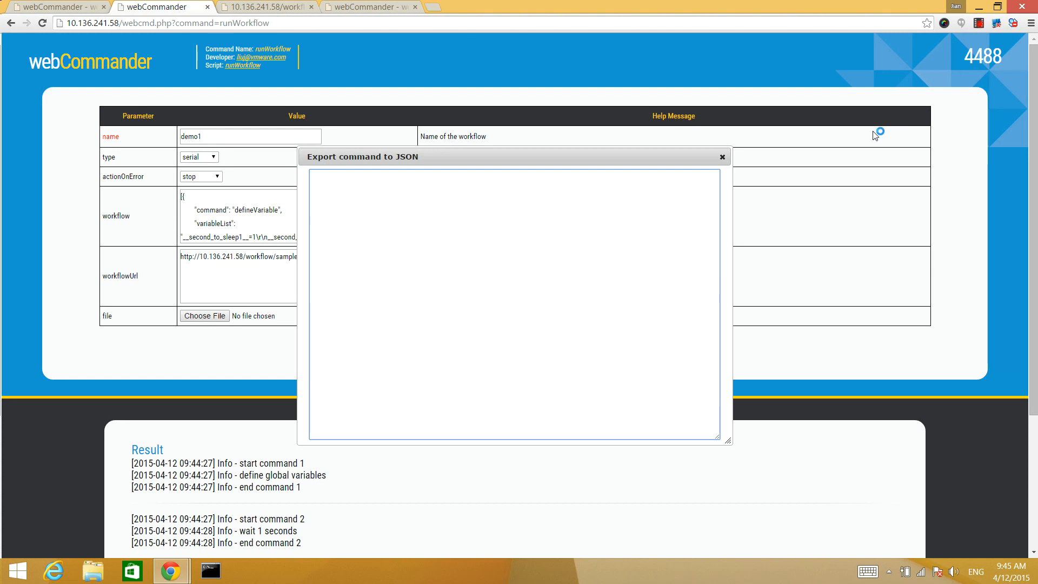
left_click(722, 157)
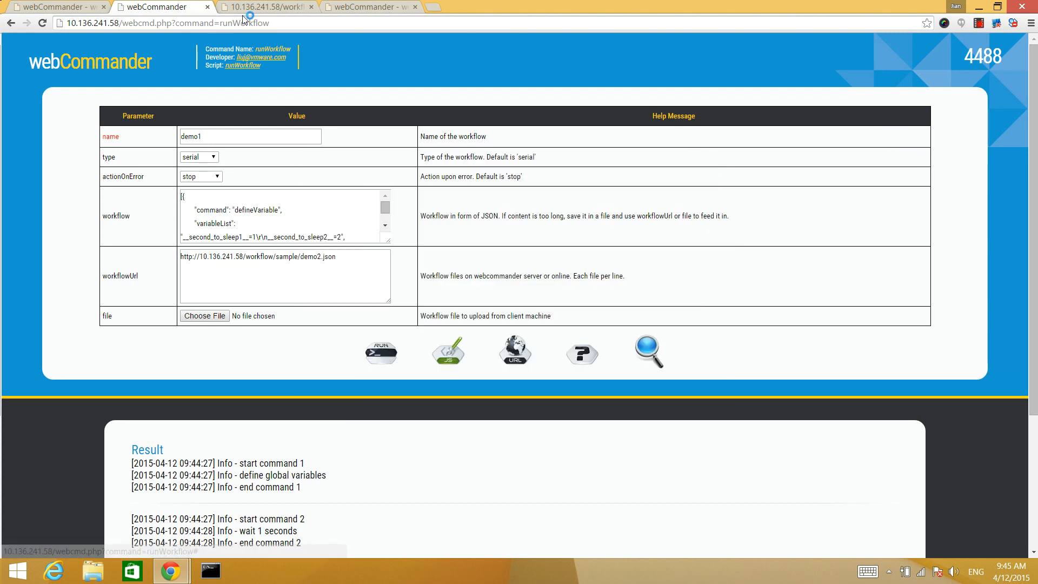
- Import the exported runWorkflow JSON into the demo1.json workflow page as an additional command after the two Sleep commands
left_click(65, 8)
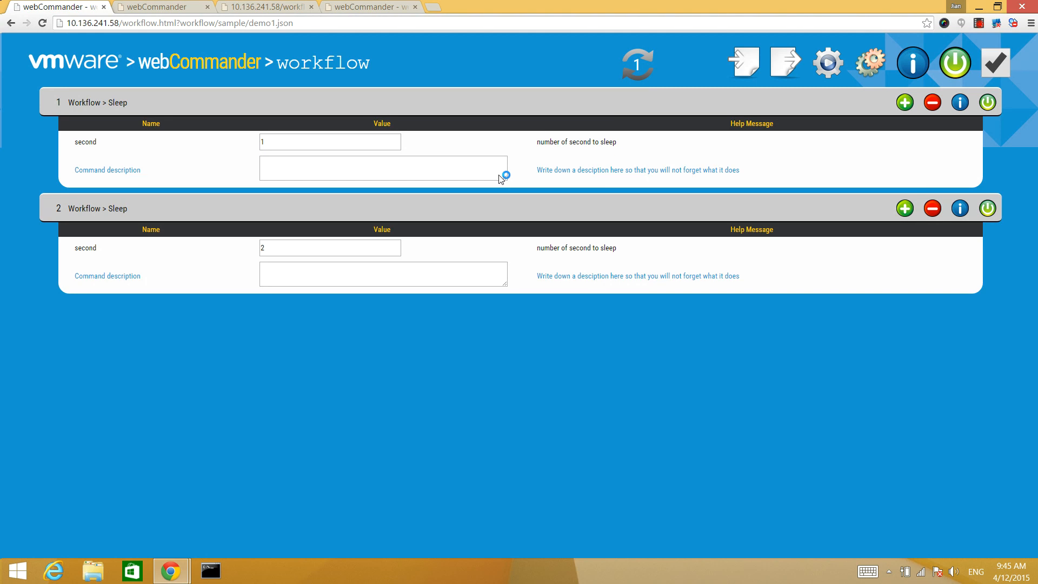
left_click(734, 69)
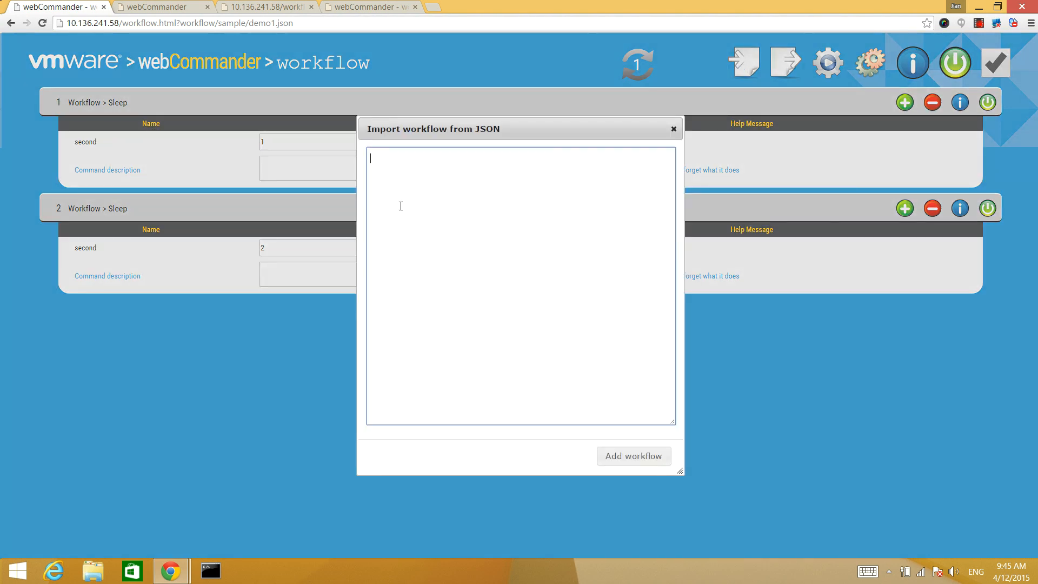
key("ctrl+v")
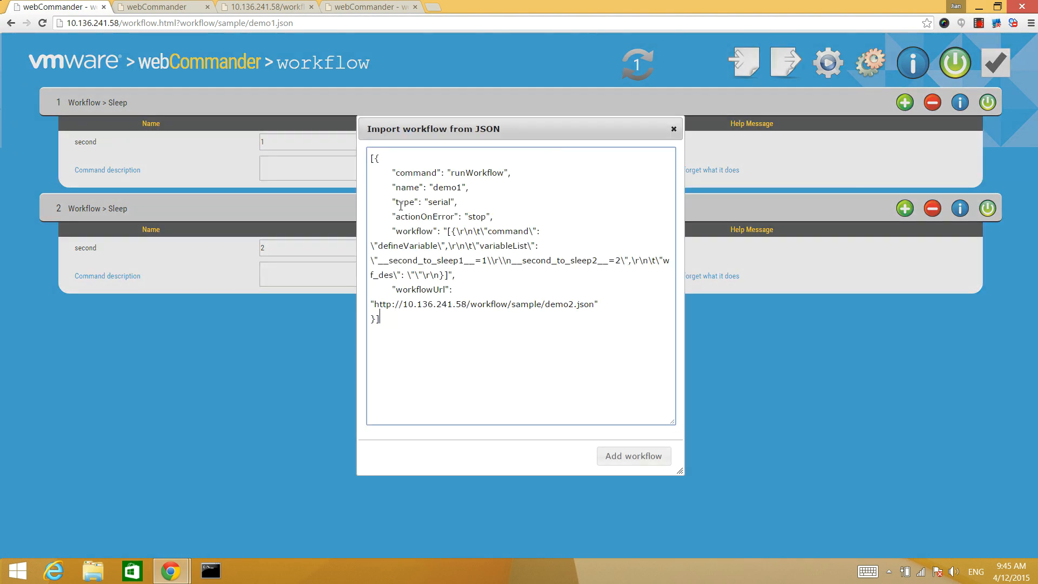
left_click(648, 458)
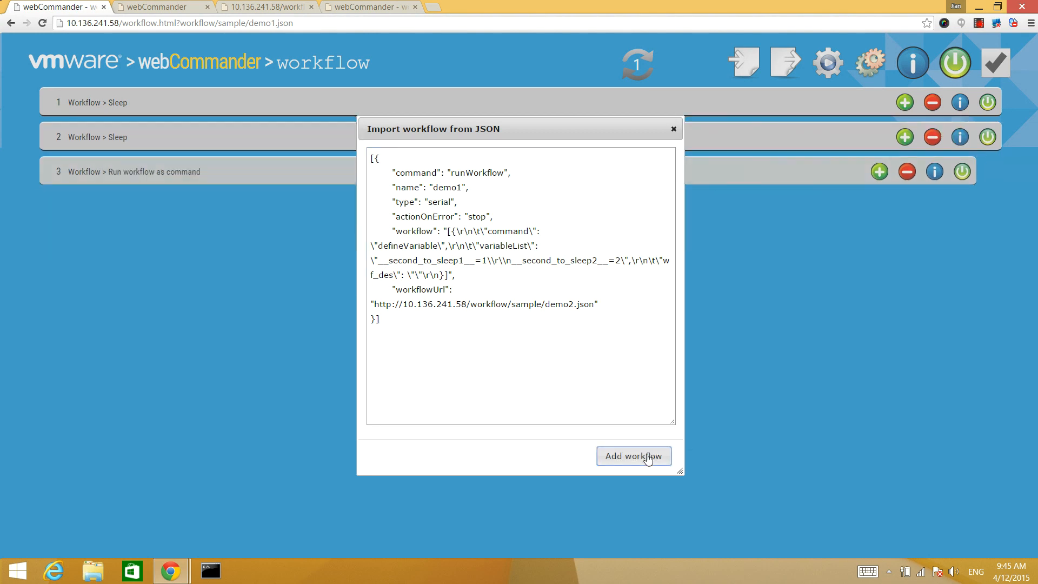
left_click(674, 130)
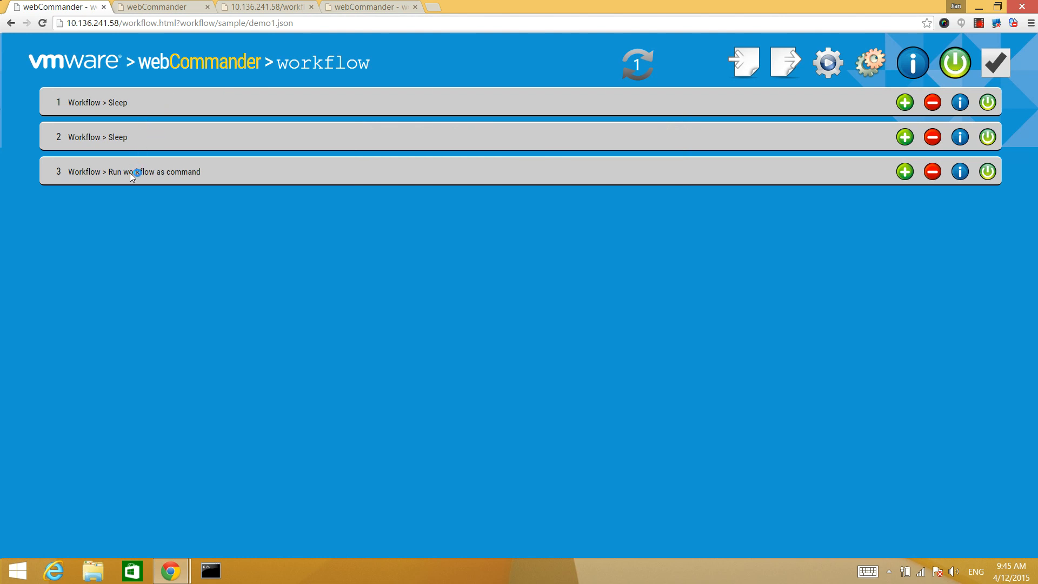
- Expand the parameters of all three workflow commands and look at the type options of the run-workflow command without changing them
left_click(956, 174)
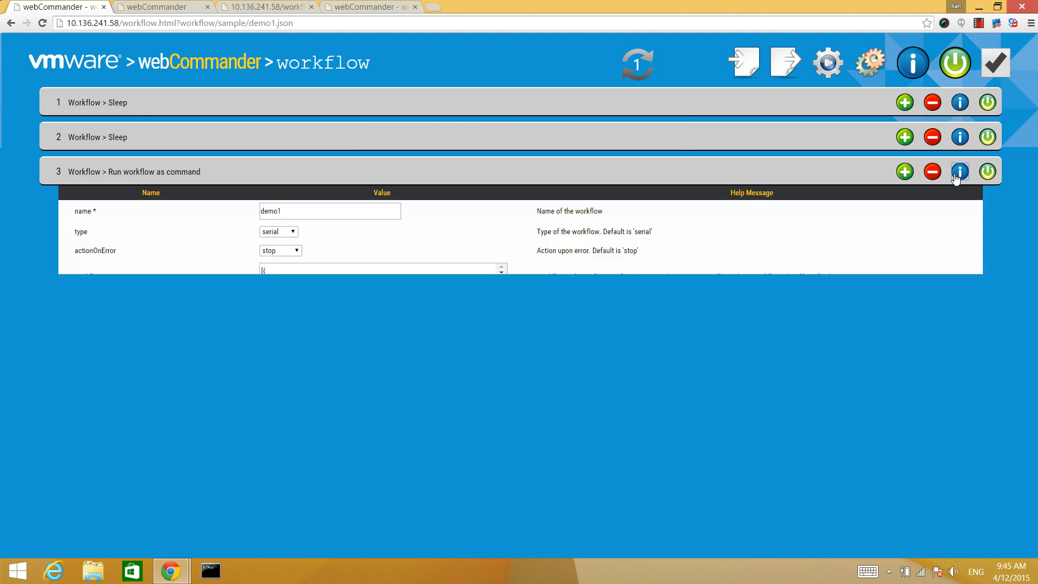
left_click(959, 139)
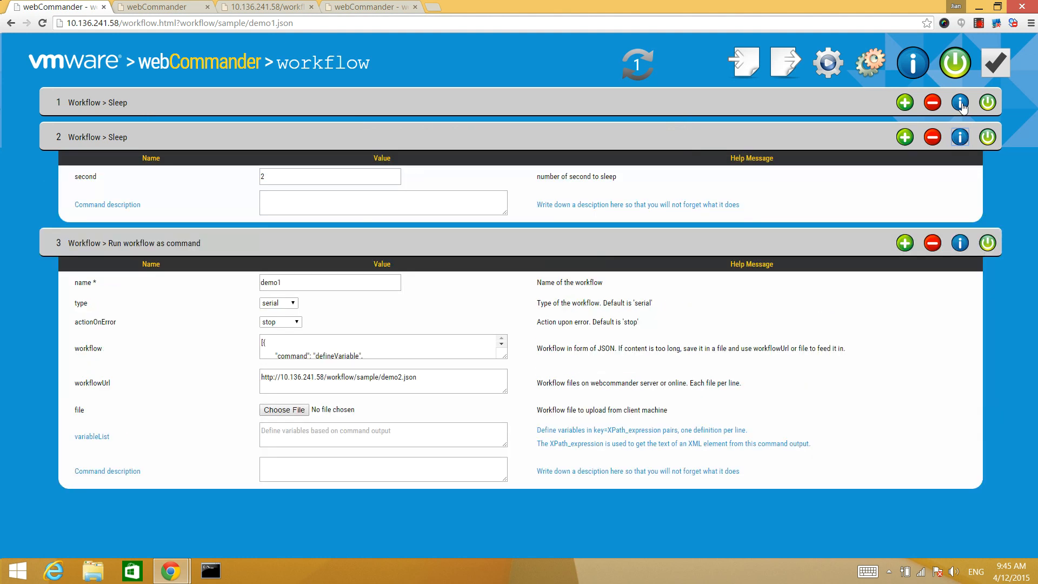
left_click(961, 104)
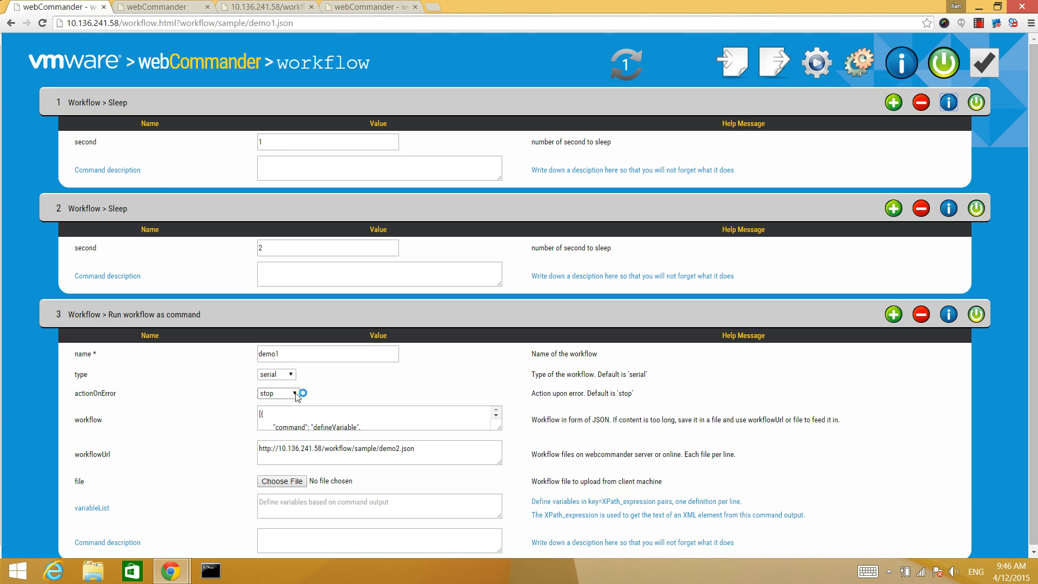
left_click(291, 374)
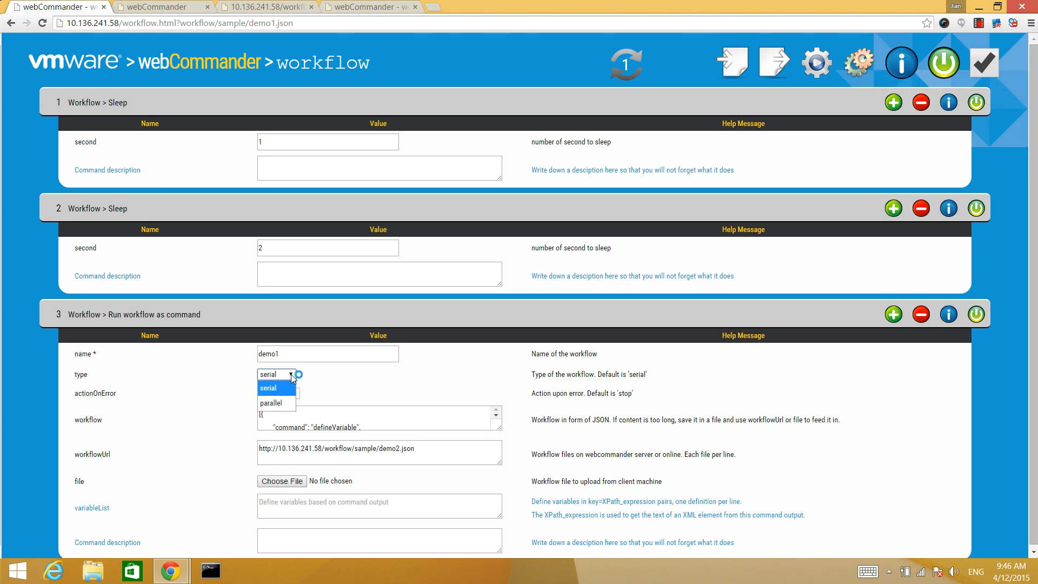
left_click(427, 382)
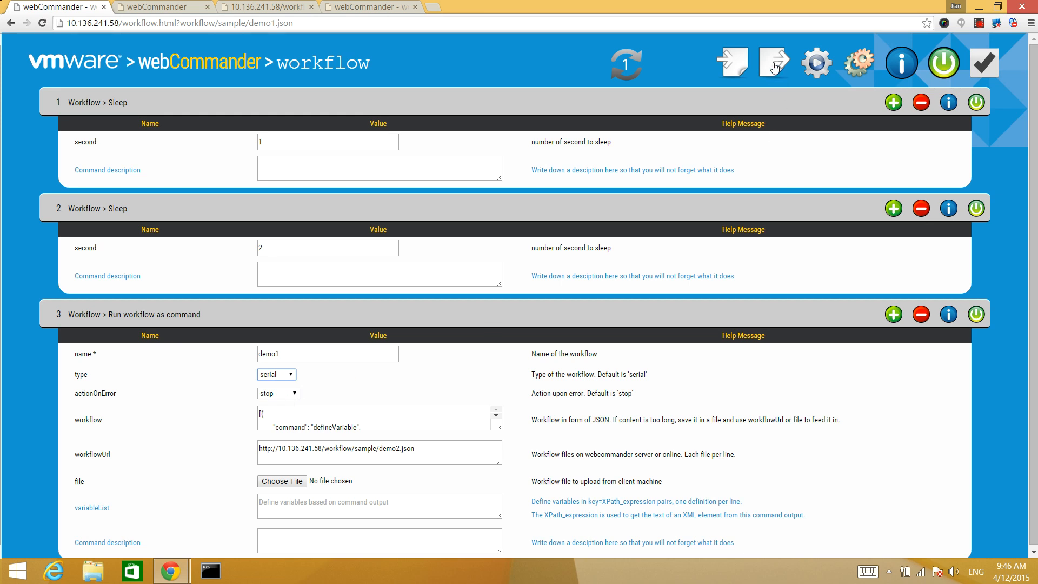
- Run the whole three-command workflow and show the result of the run-workflow command
left_click(851, 65)
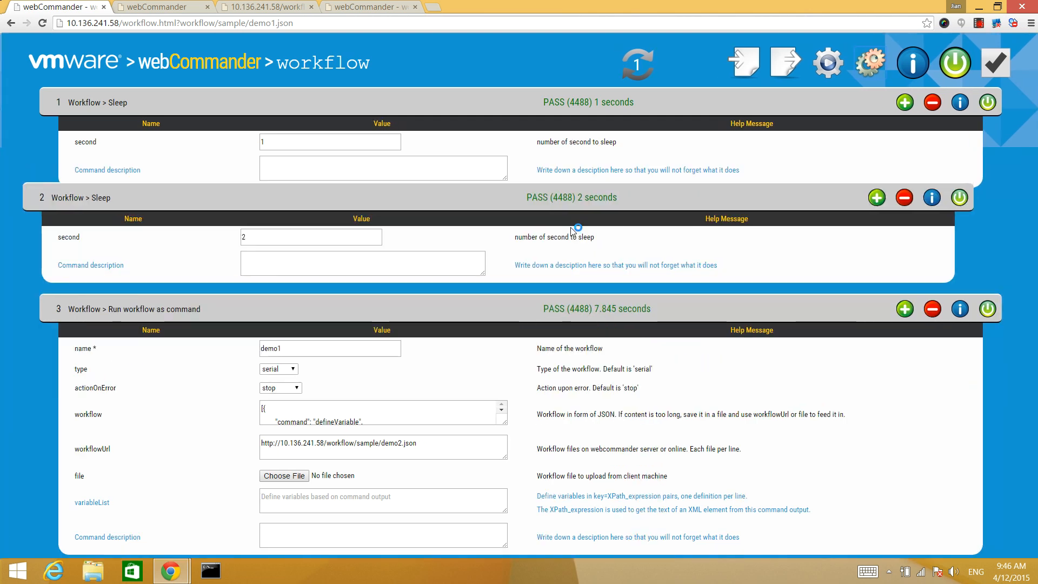
left_click(599, 314)
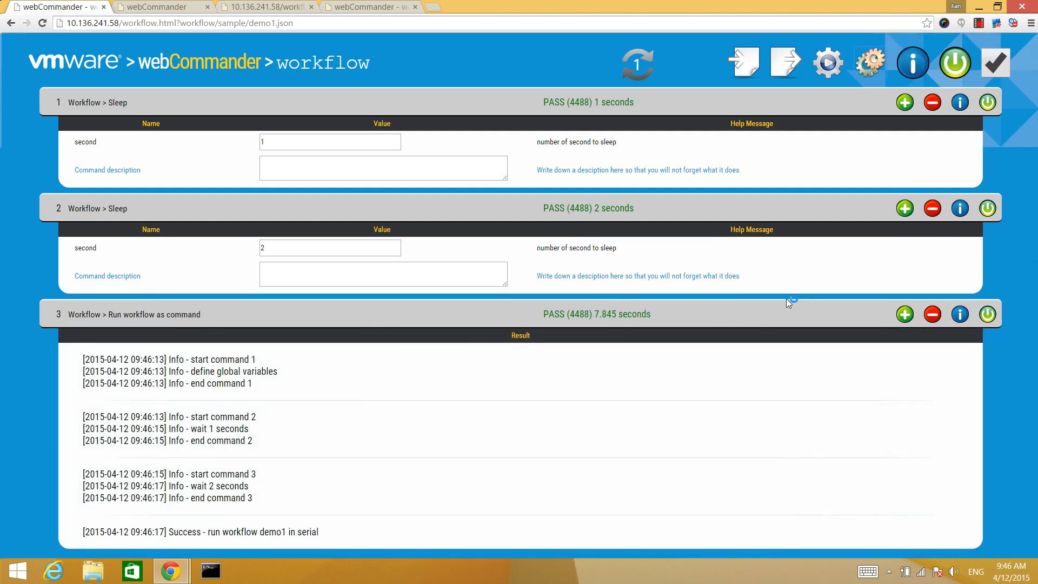